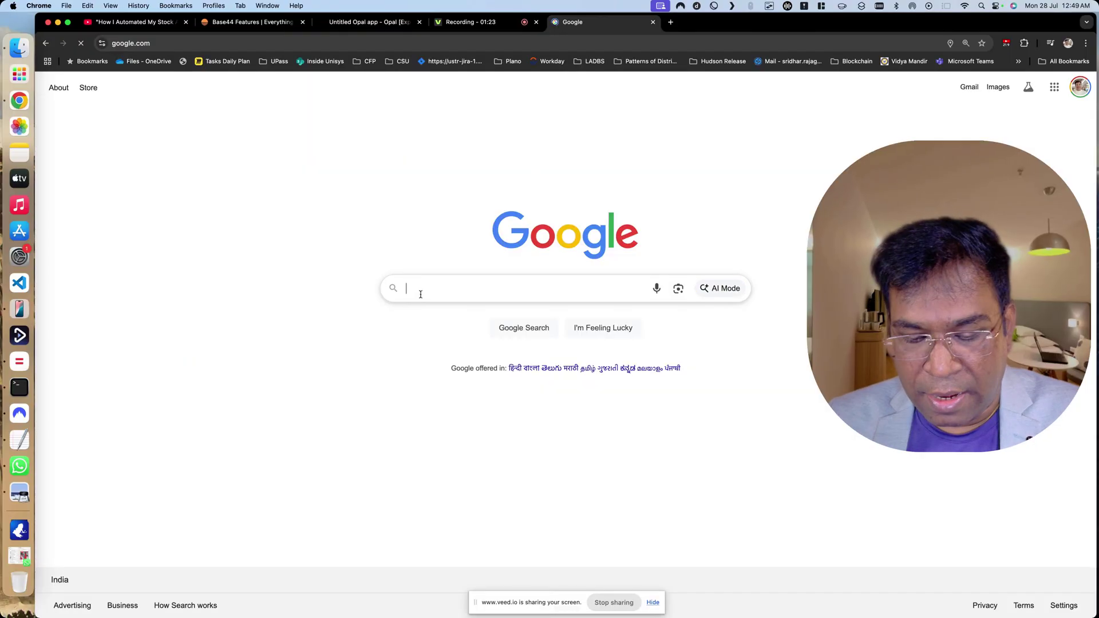
Step: Search Google for 'google opal' and open the Welcome - Opal result in a background tab
text(goog)
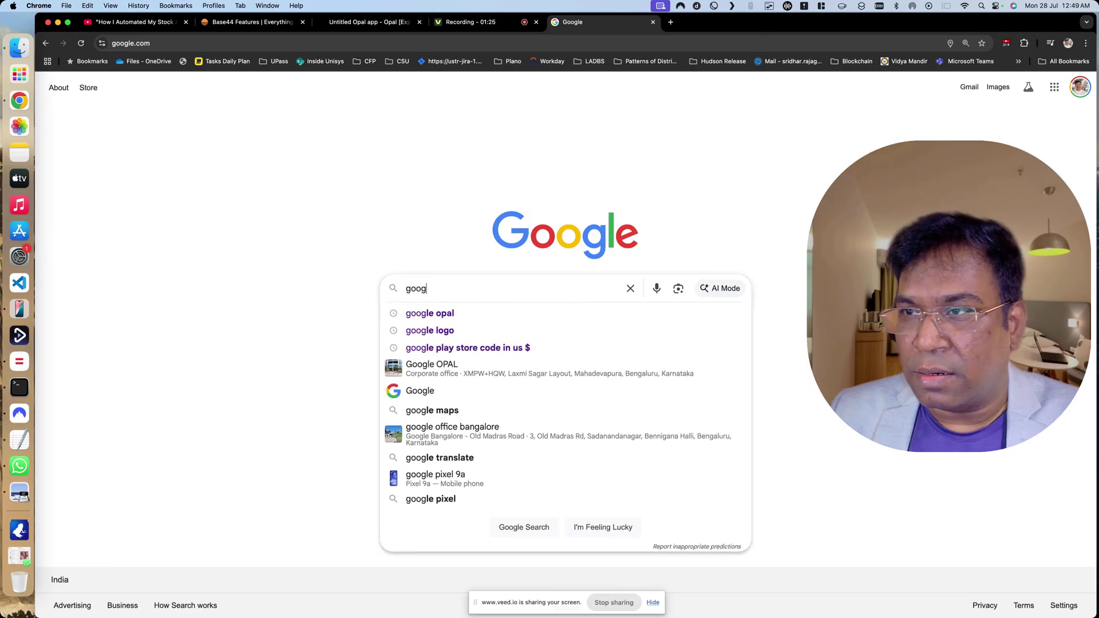
key(Down)
key(Return)
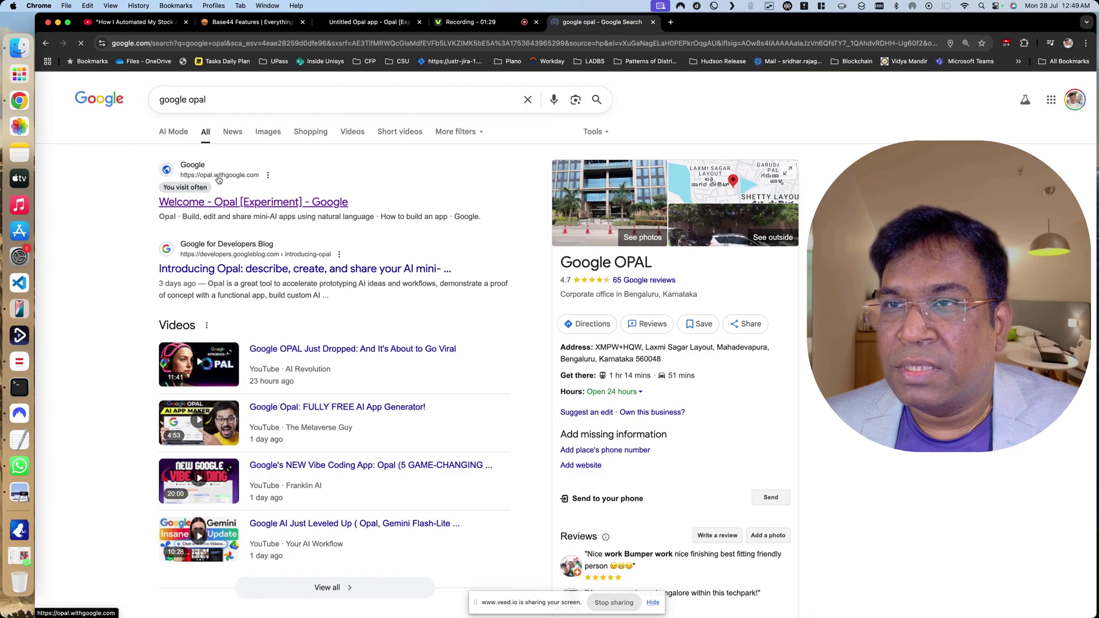
right_click(208, 207)
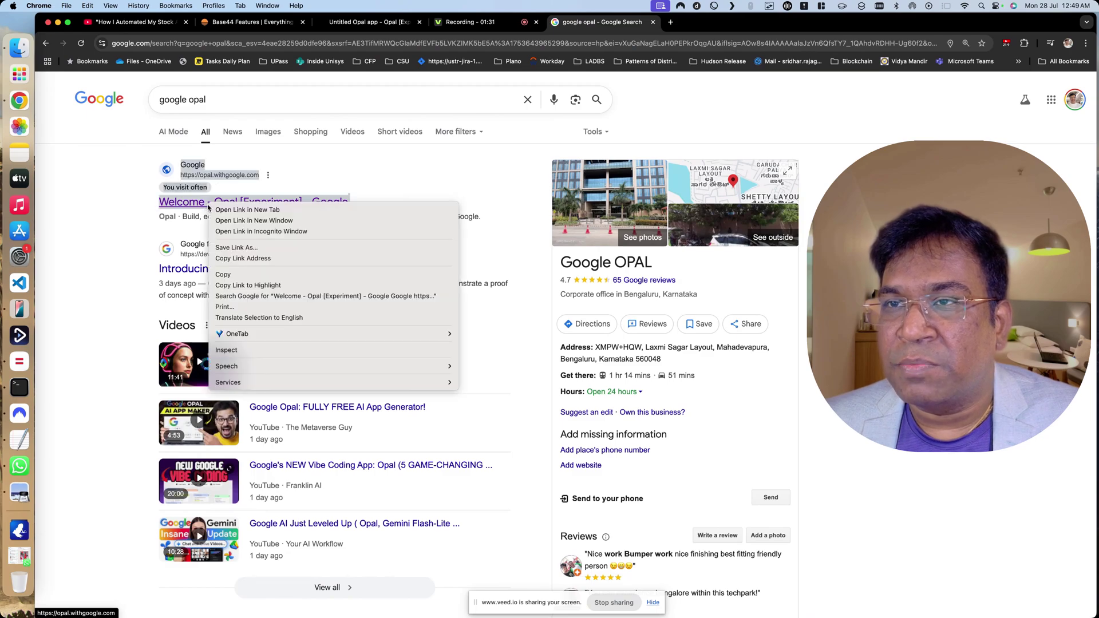
click(314, 211)
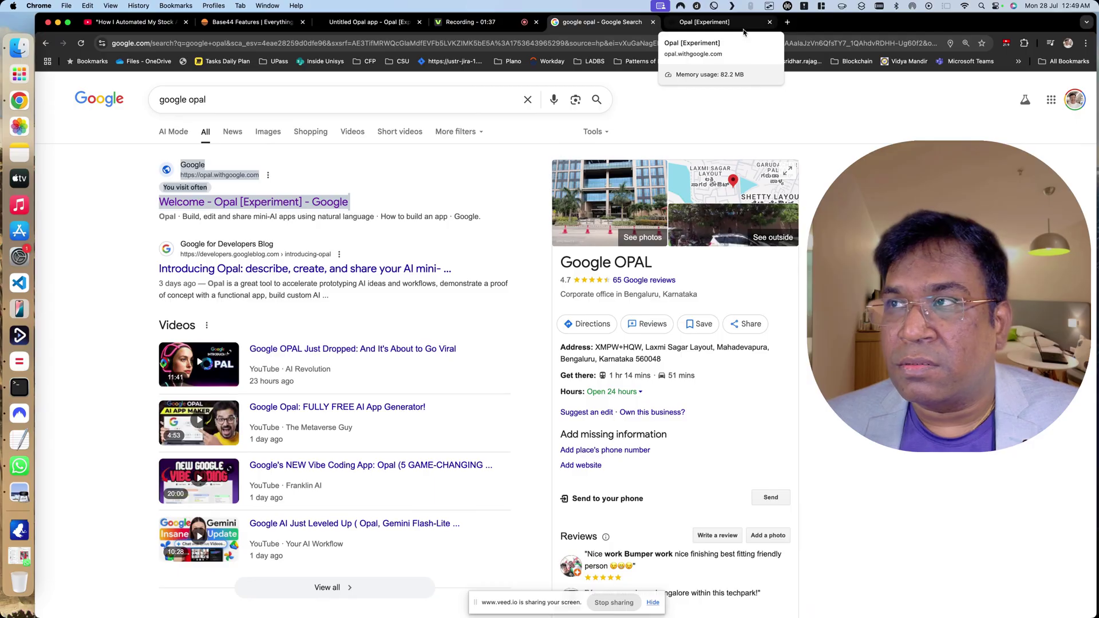
Step: Switch to the Opal tab and check the VPN status and the signed-in Google account
click(734, 24)
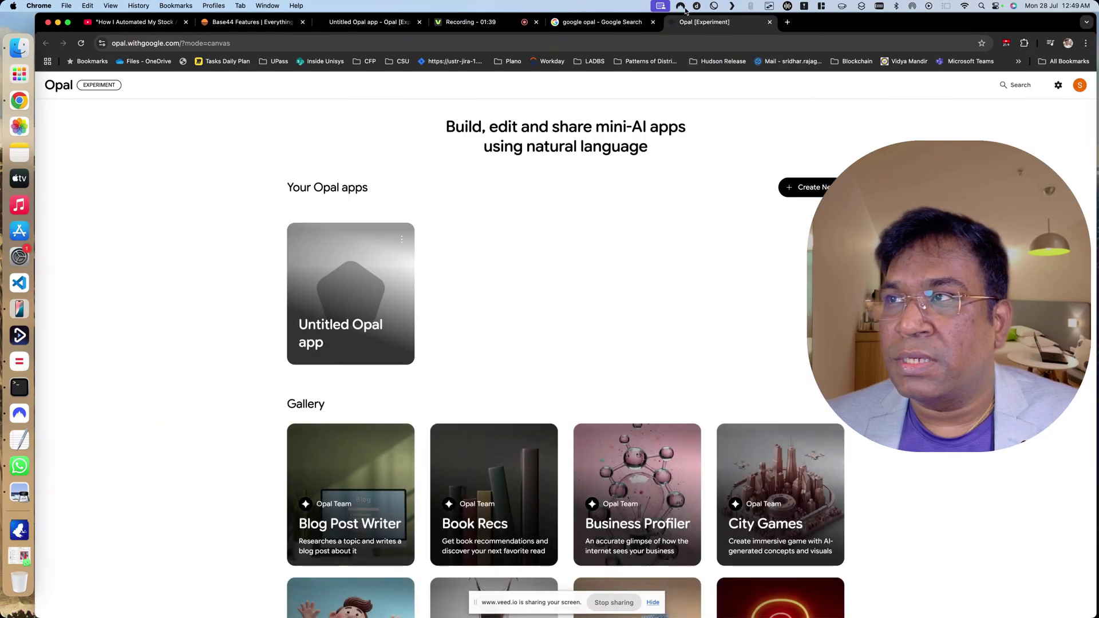
click(682, 6)
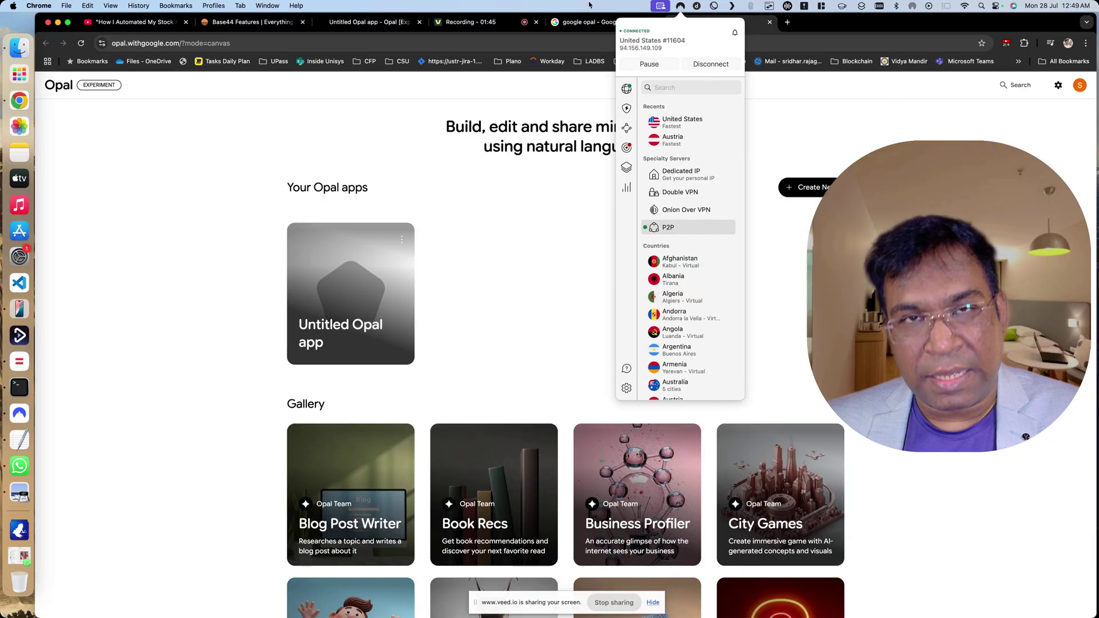
click(681, 7)
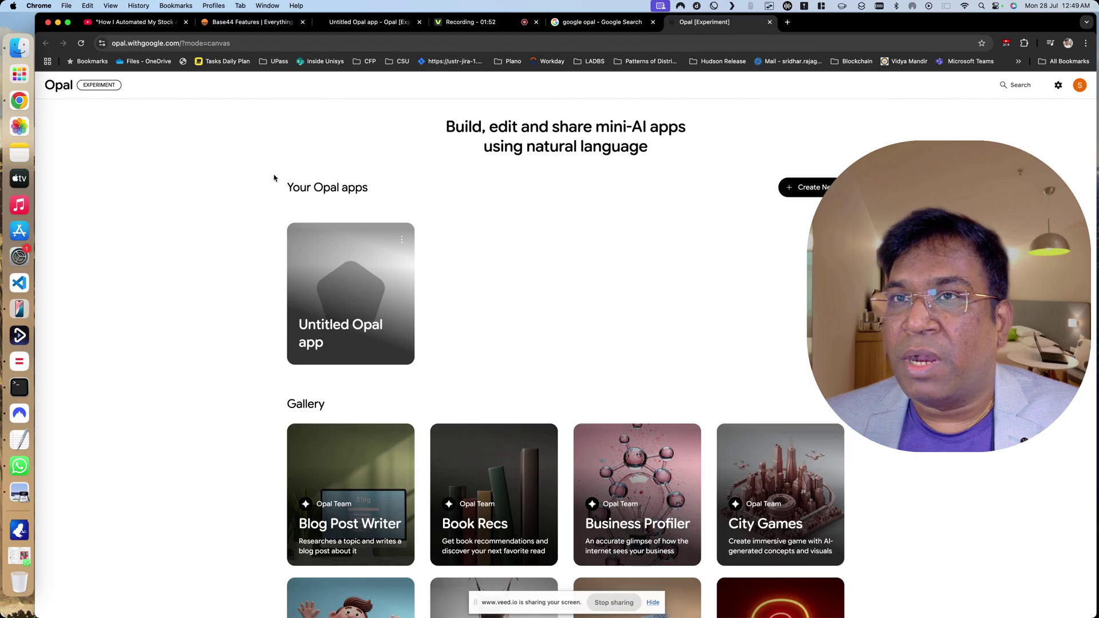
click(1080, 90)
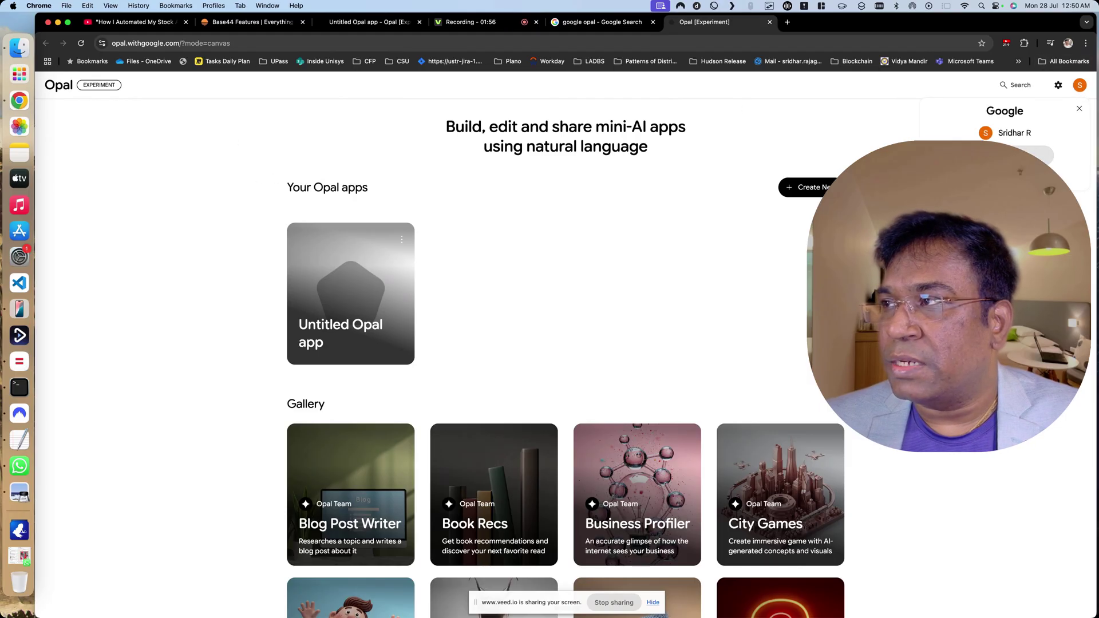
click(880, 140)
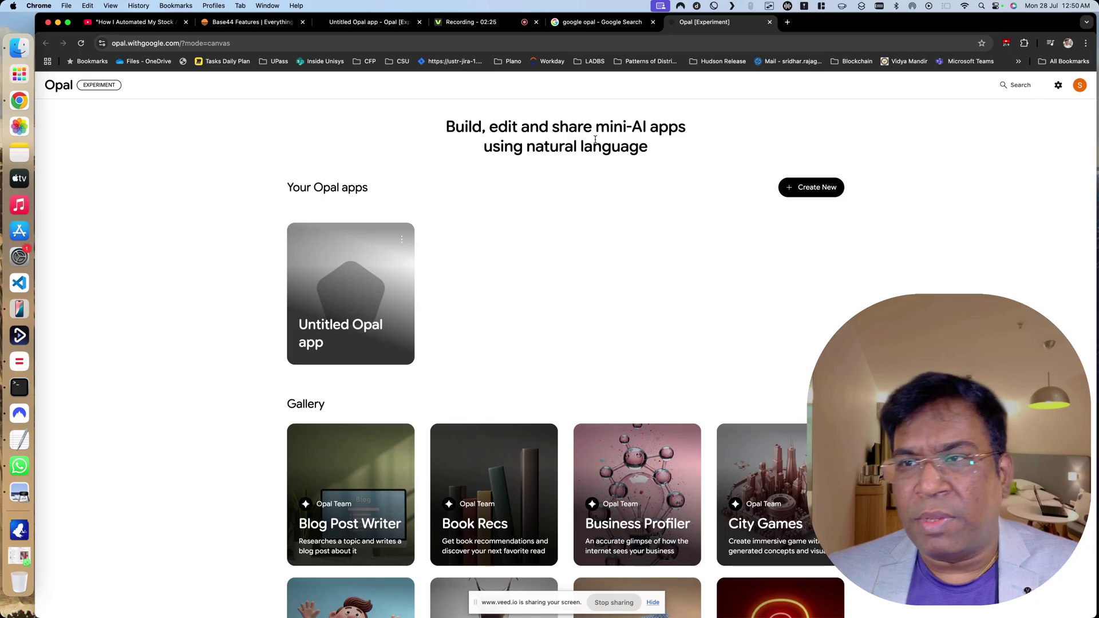
Step: Scroll through the Opal Gallery cards, from Blog Post Writer down to Video Marketer
mouse_move(328, 497)
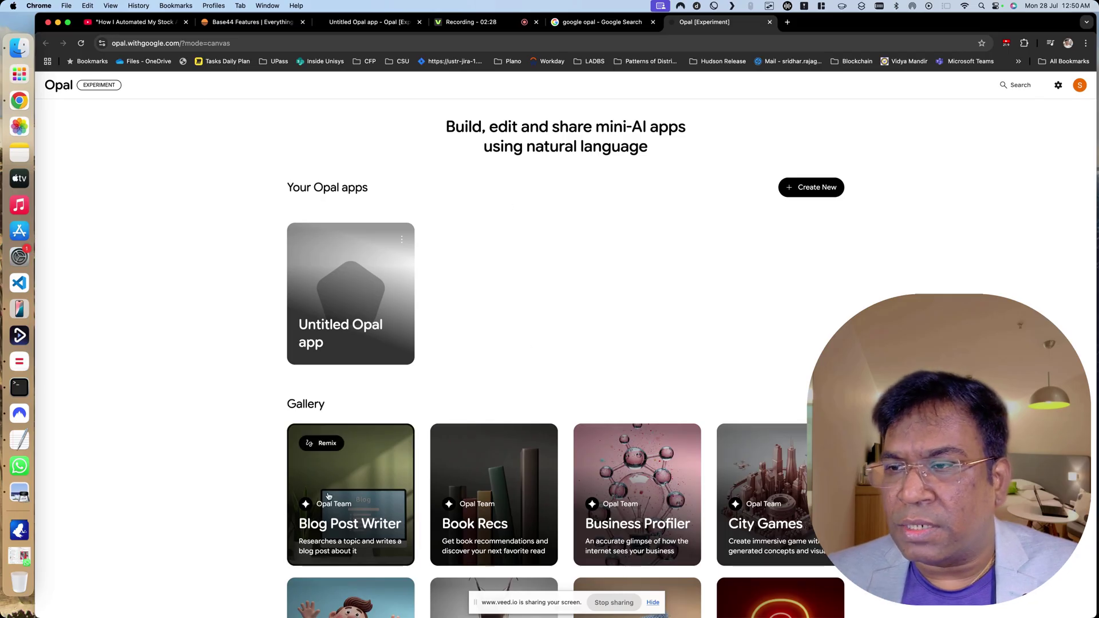
scroll(328, 497, down, 3)
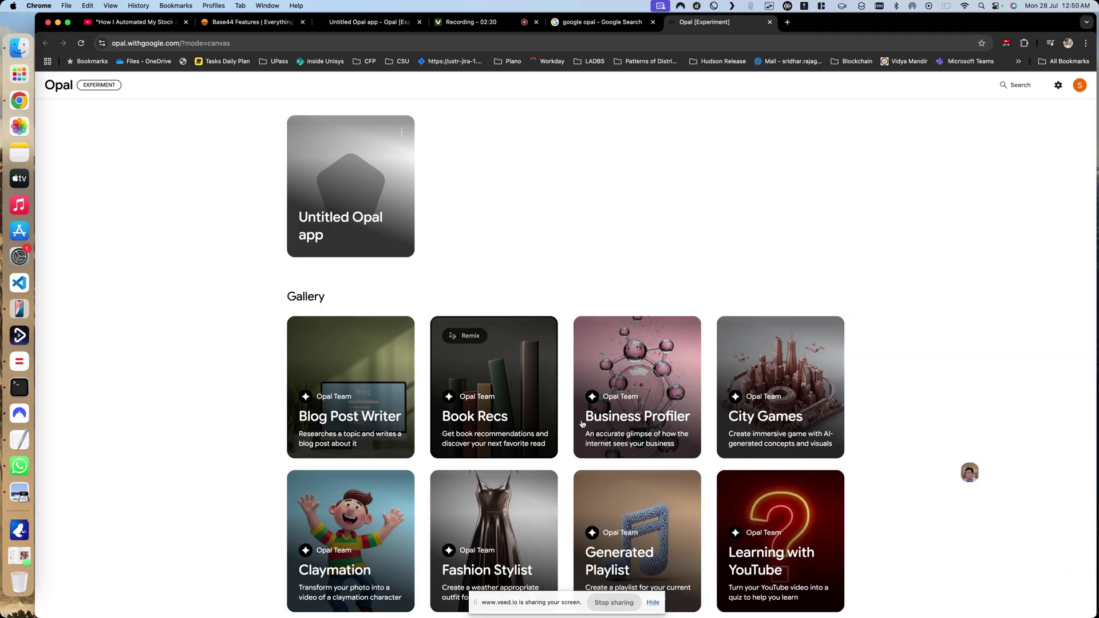
mouse_move(635, 427)
scroll(692, 428, down, 1)
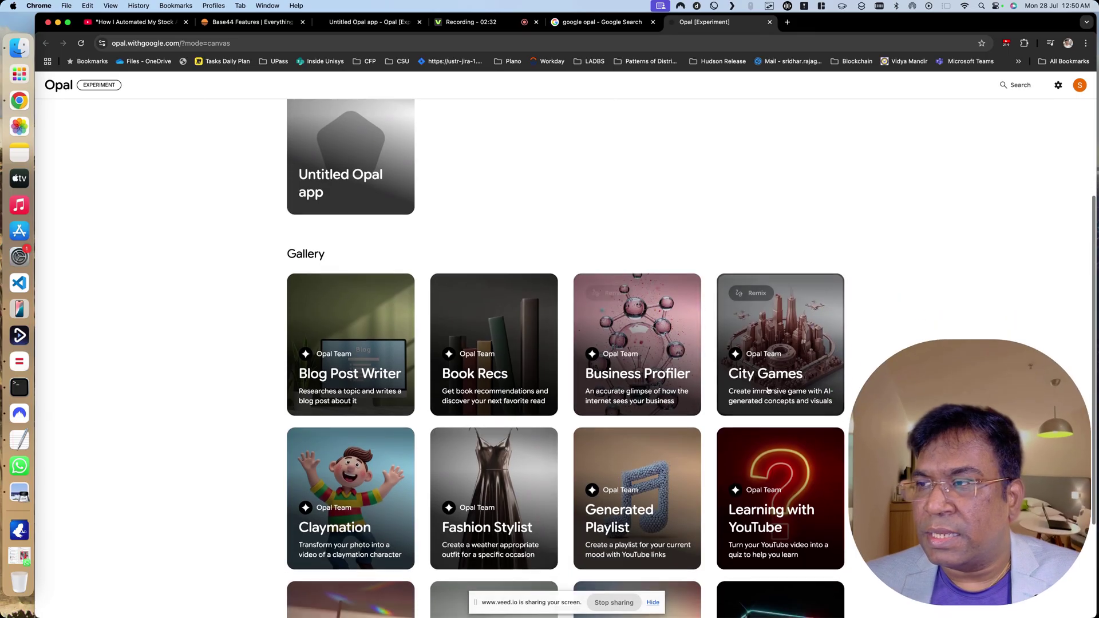
mouse_move(370, 537)
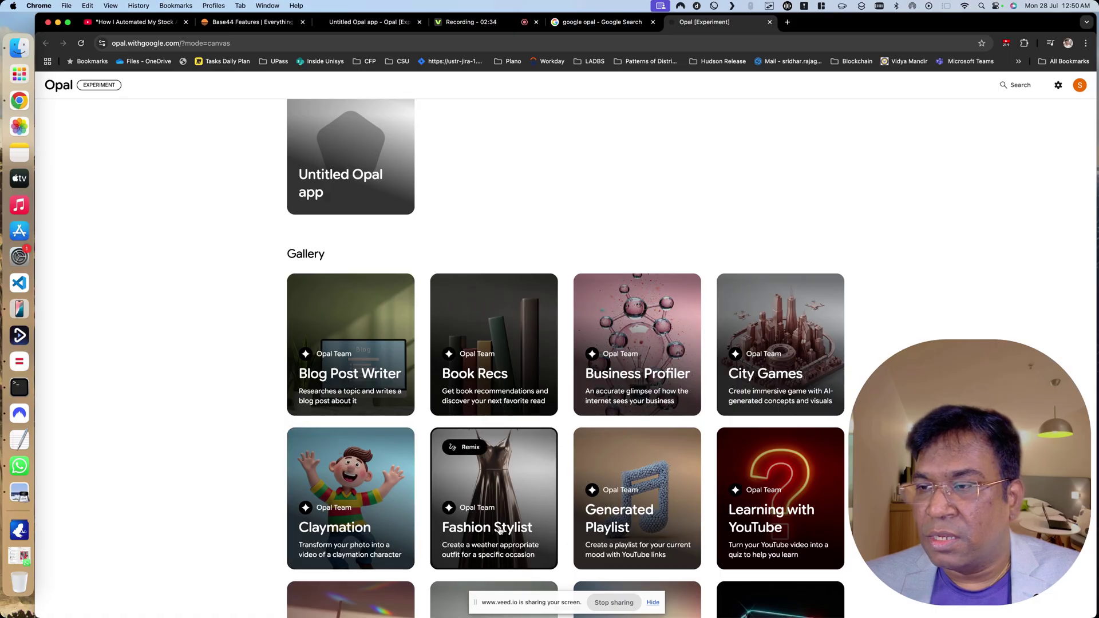
scroll(522, 543, down, 3)
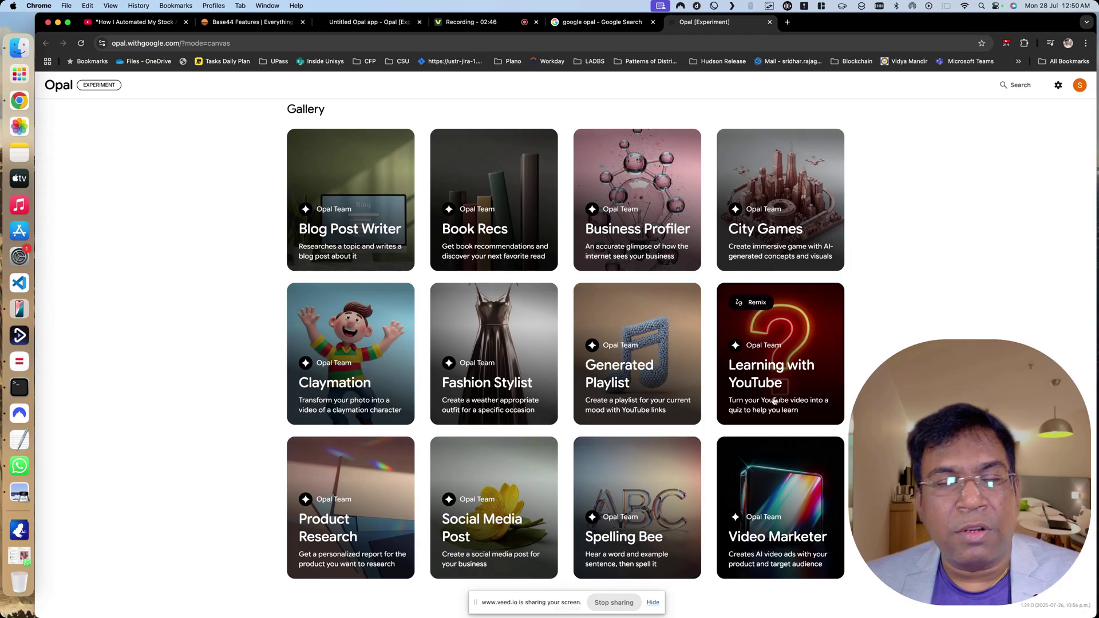
scroll(774, 401, up, 5)
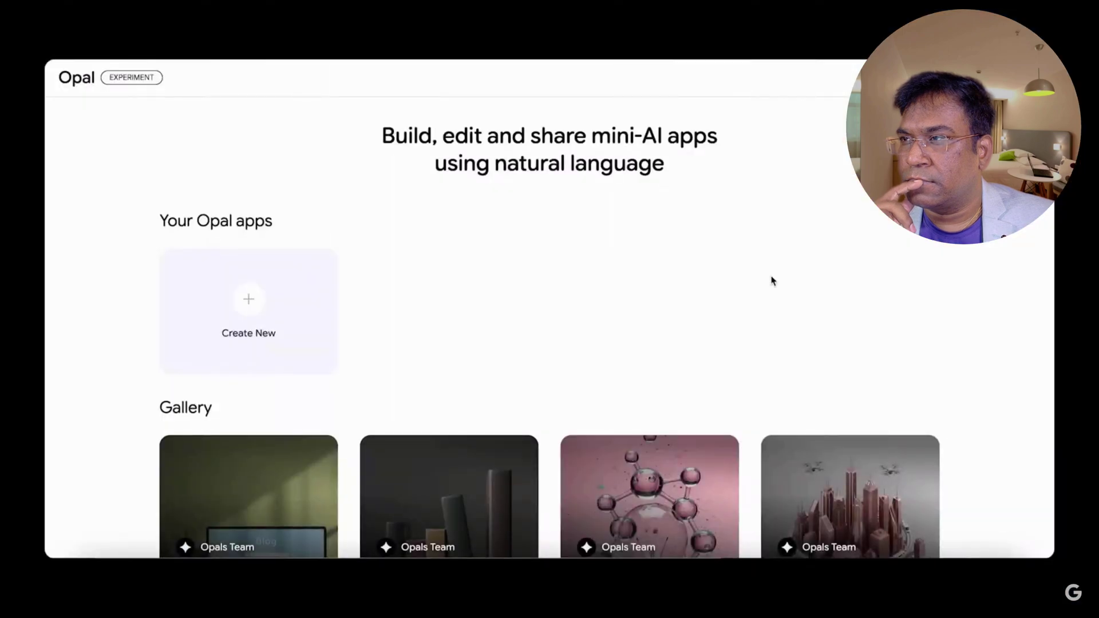
Step: Create a new Opal app from the pasted Blog Writer description and launch it
scroll(773, 281, down, 10)
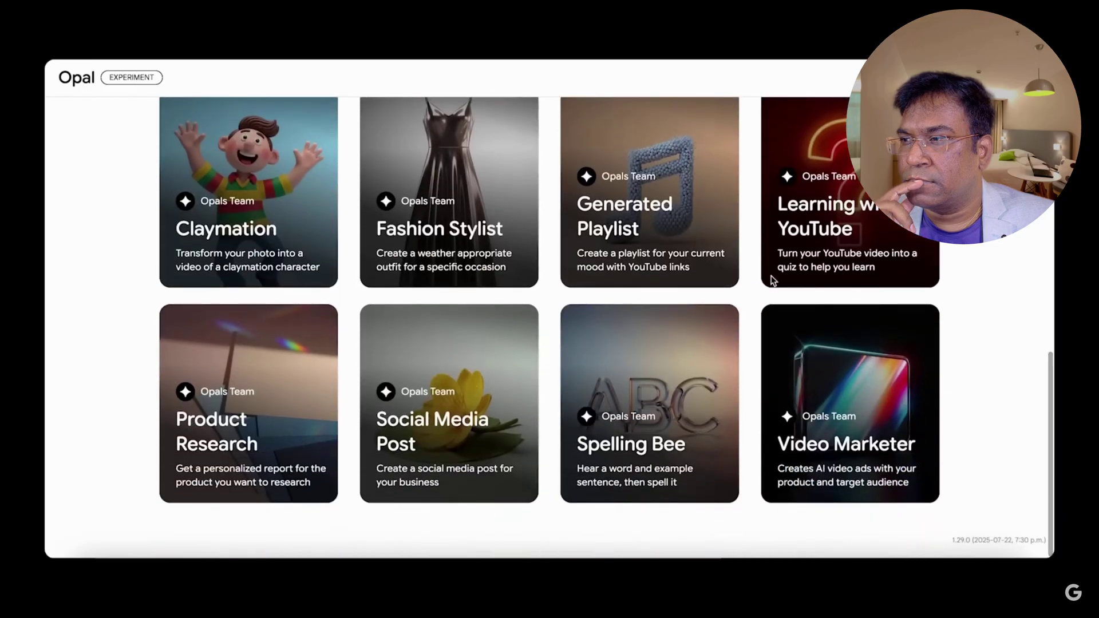
scroll(773, 280, up, 10)
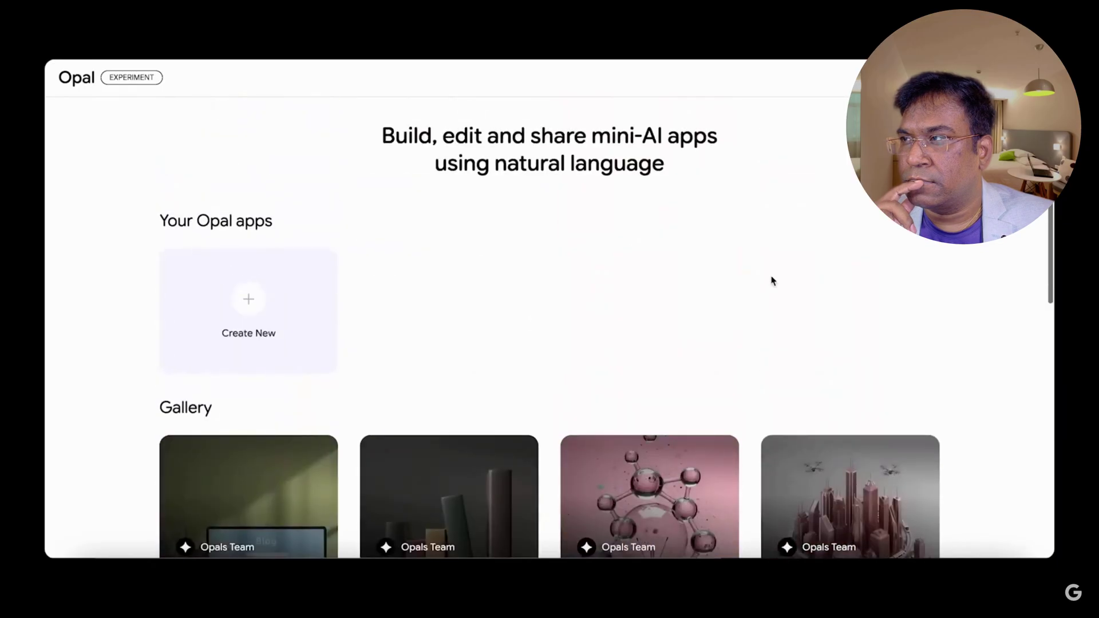
click(255, 305)
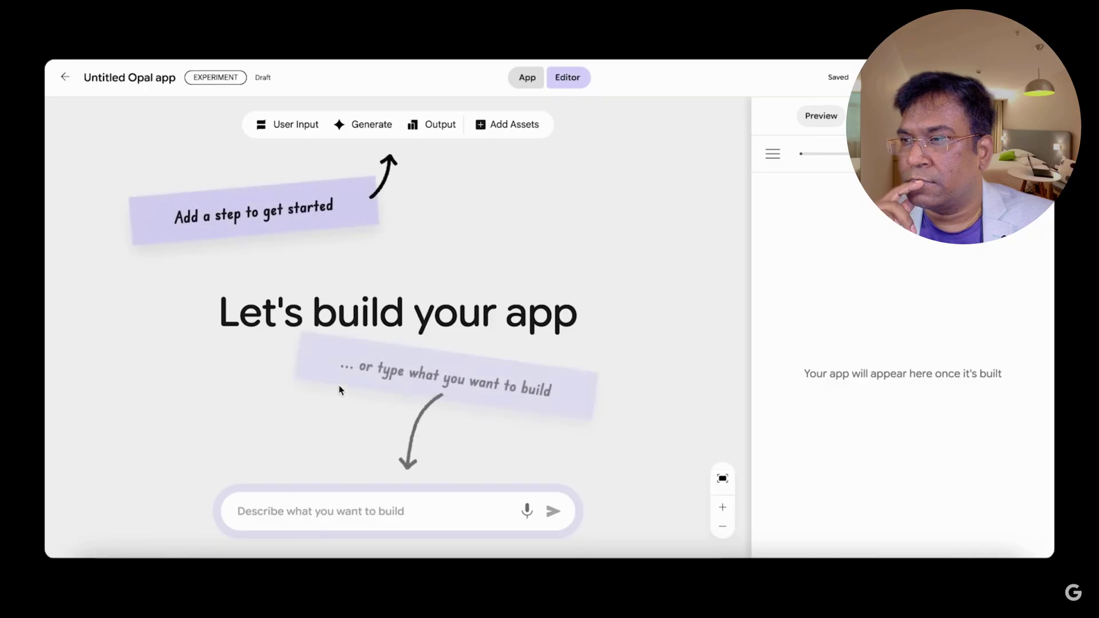
click(334, 511)
text(An app that takes a topic and use case context as input, and generates a blog post with a video)
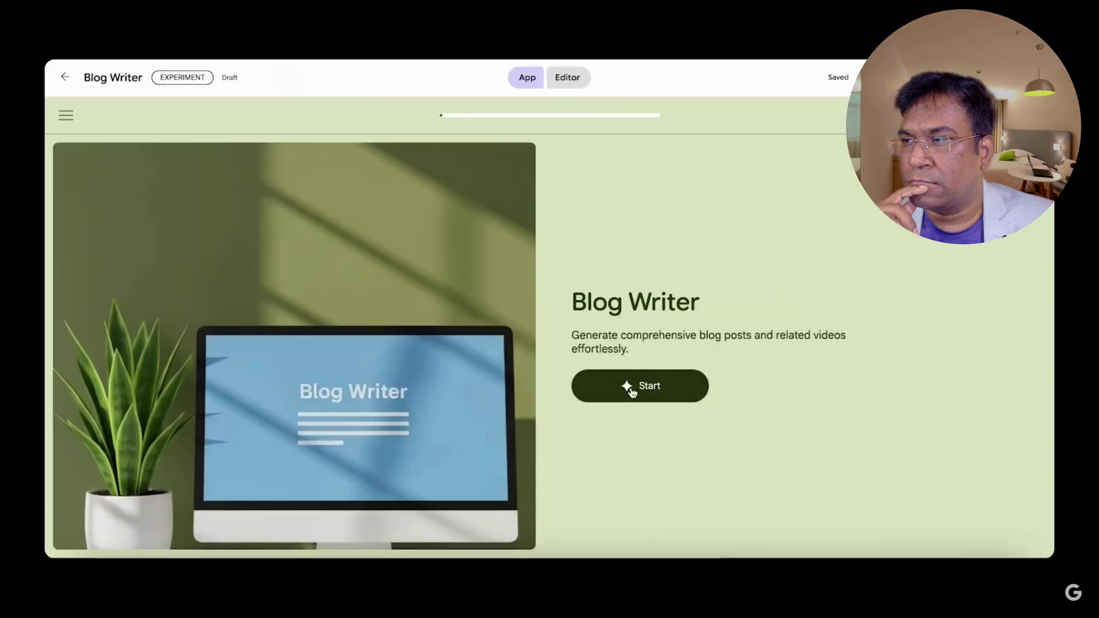
click(631, 388)
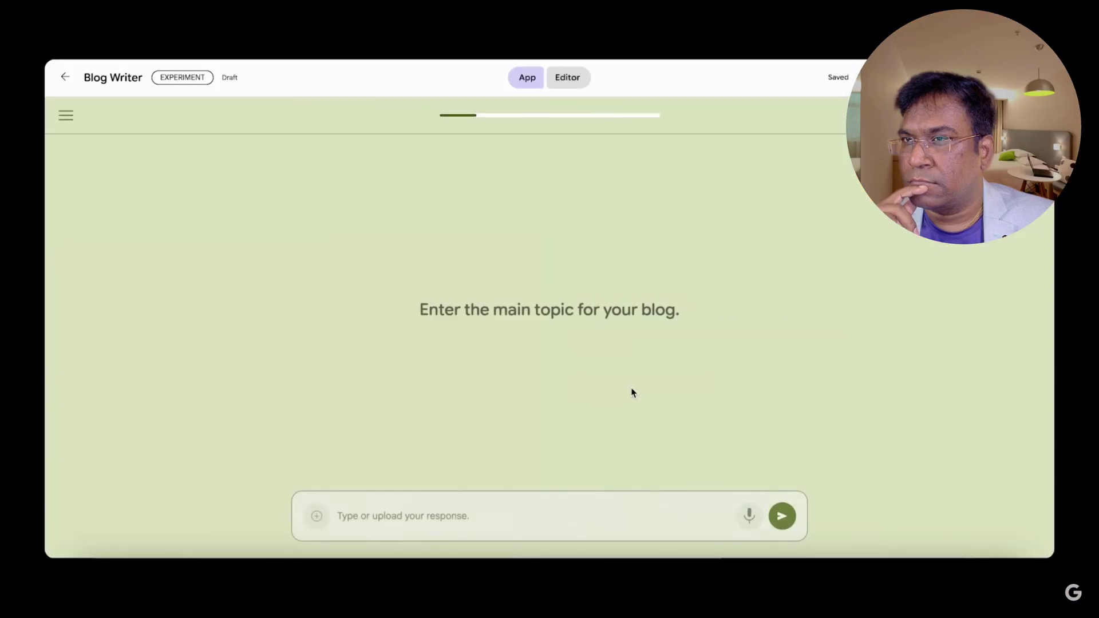
Step: Run it with the topic 'Future is no-code' and the context 'tech freelance blogger'
click(442, 514)
text(Future is no-code)
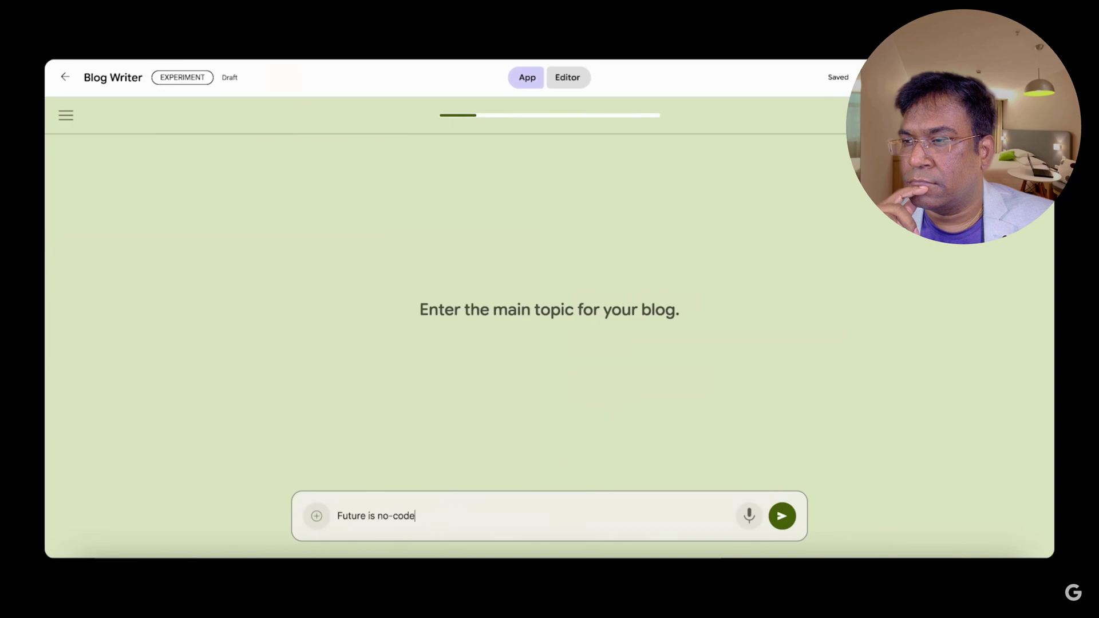
key(Return)
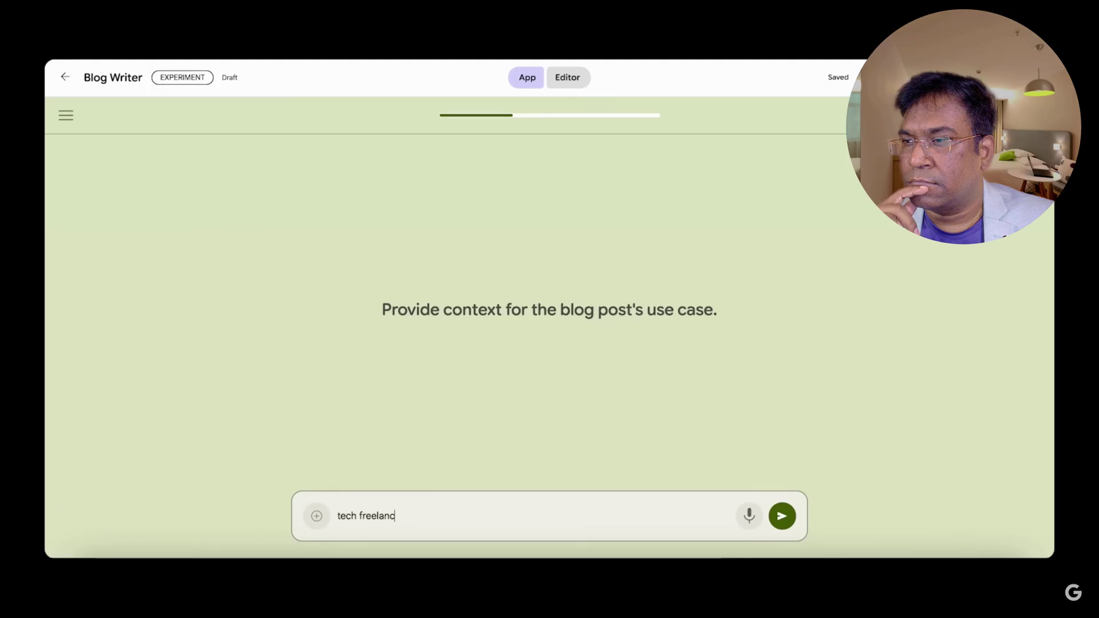
text(e blogger)
key(Return)
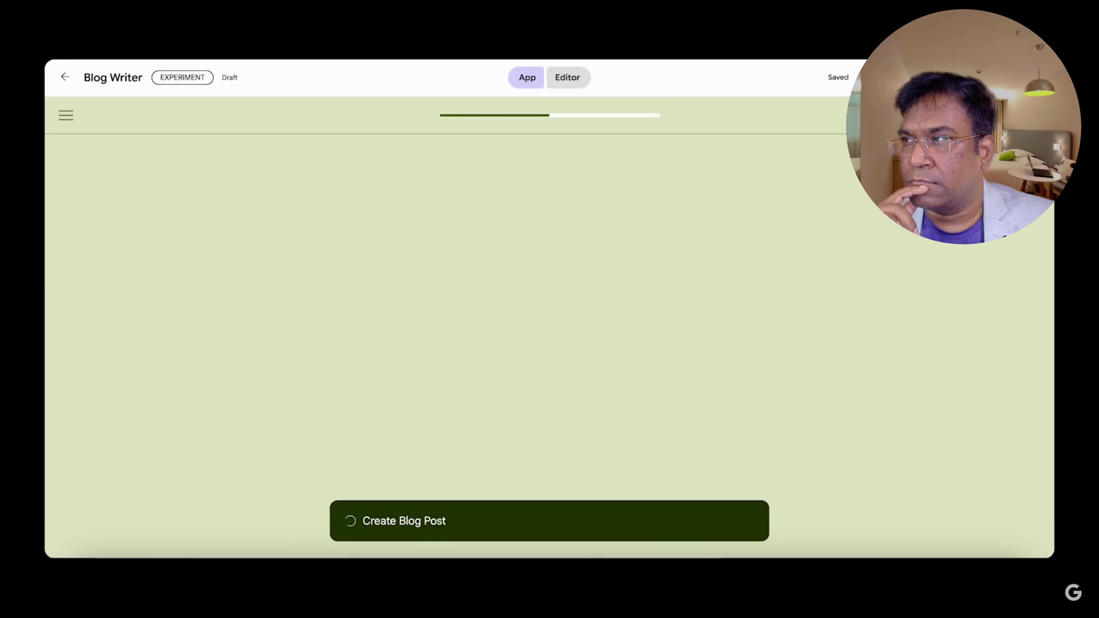
Step: Publish the Blog Writer app publicly and copy its link
click(879, 77)
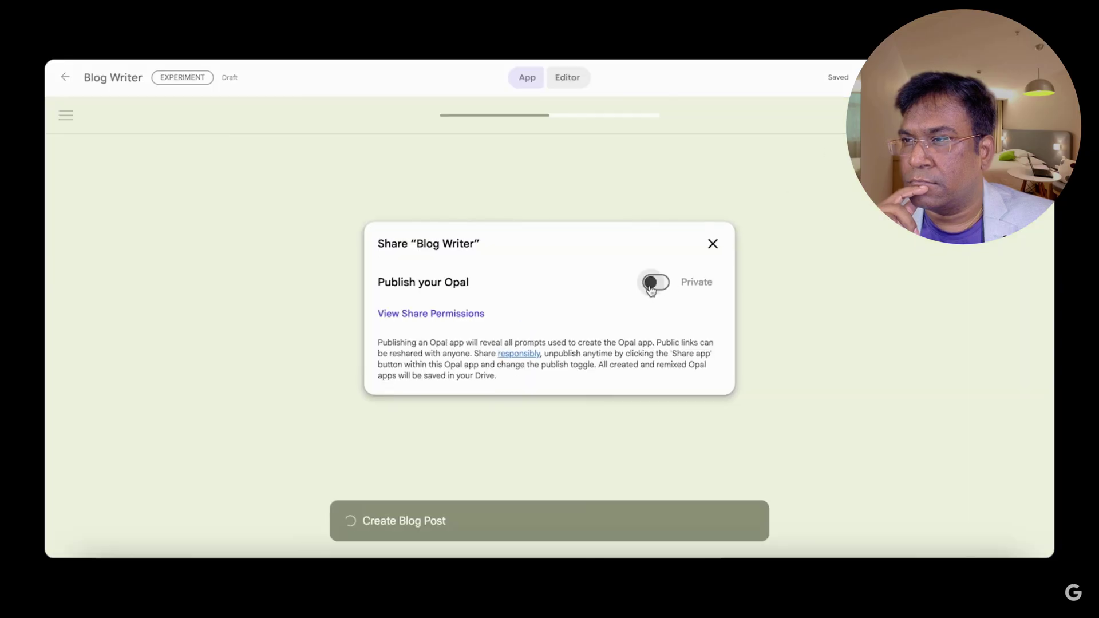
click(651, 289)
click(662, 323)
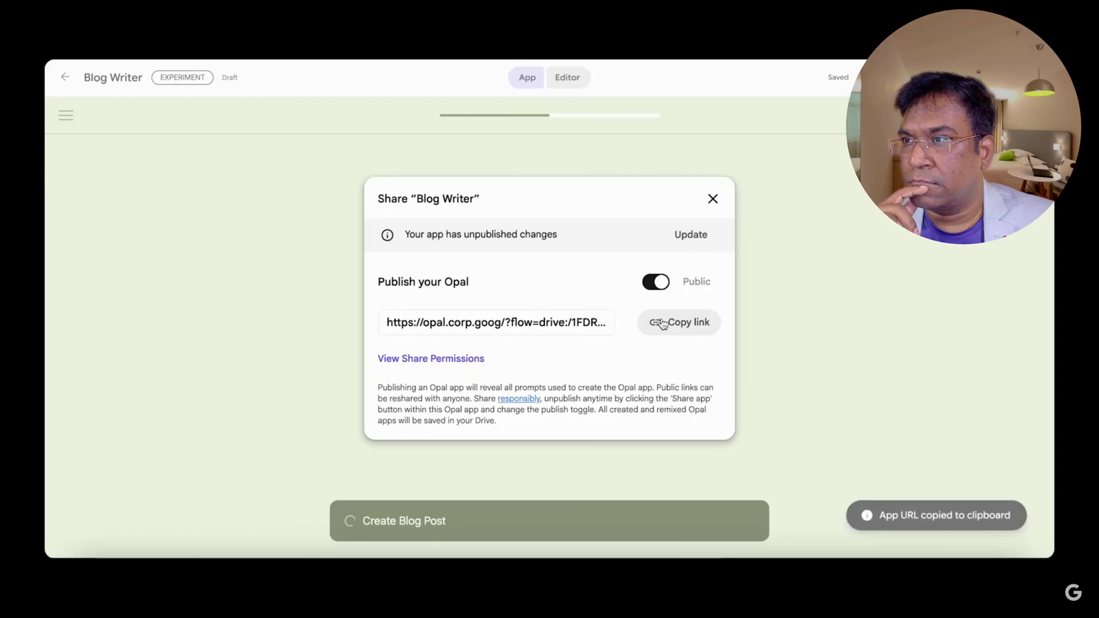
click(710, 200)
Step: Append '4. Add citations' to the Create Blog Post step's prompt in the editor
click(564, 81)
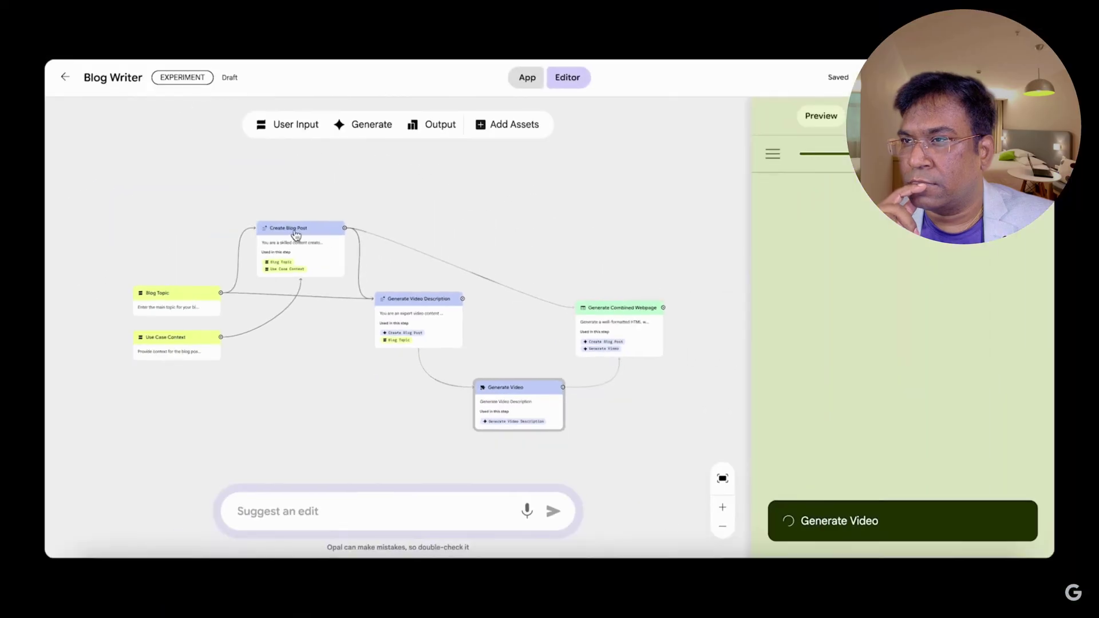
click(296, 234)
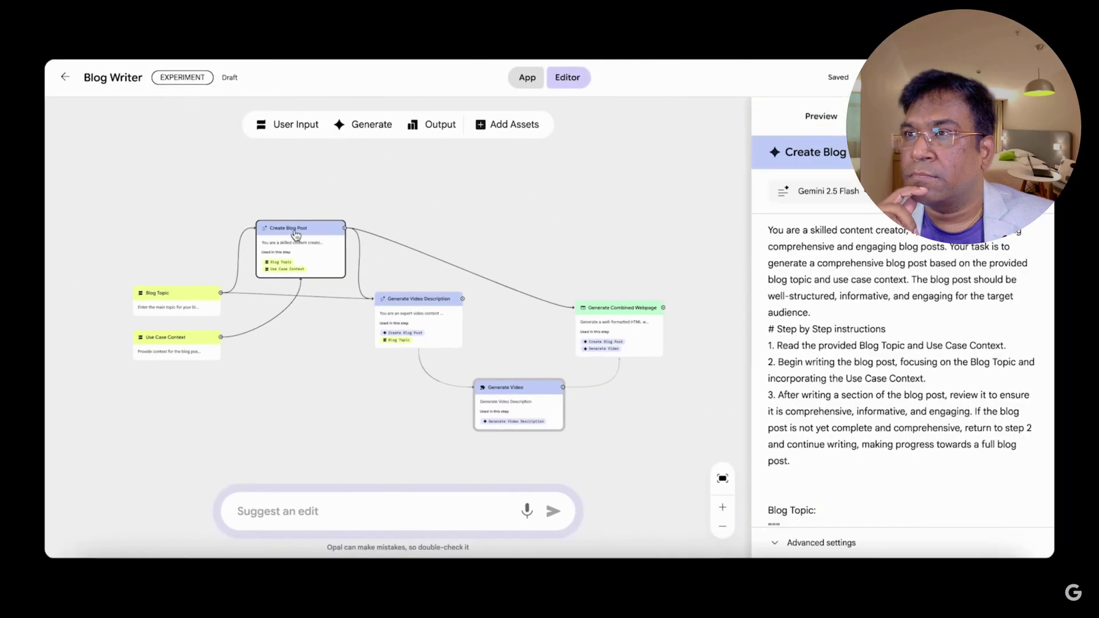
click(800, 464)
key(Return)
text(4.)
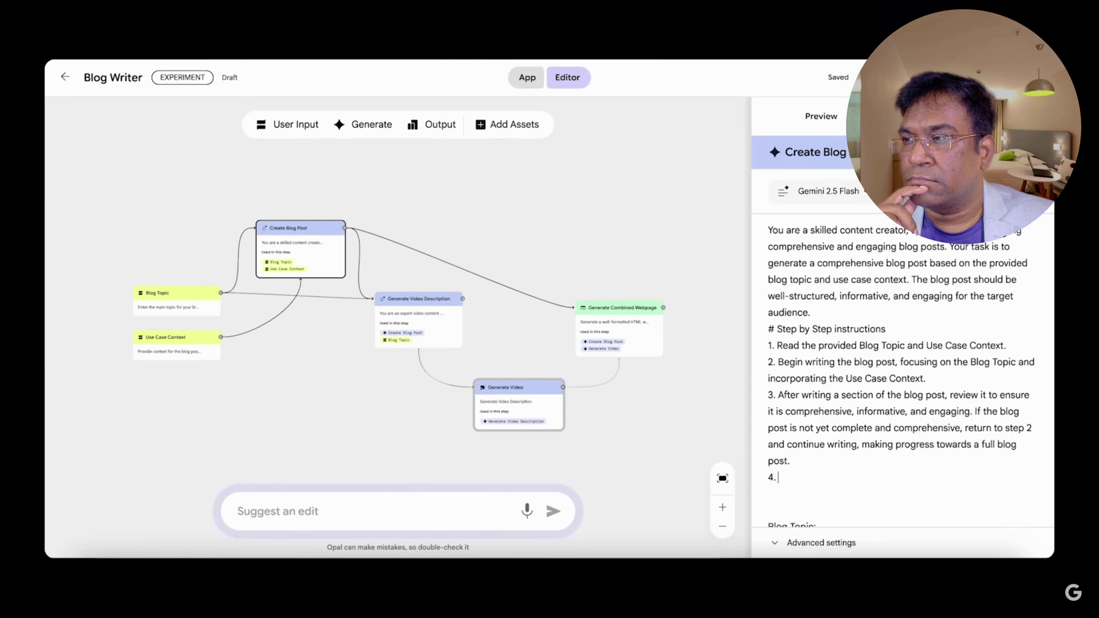
text( Add citations)
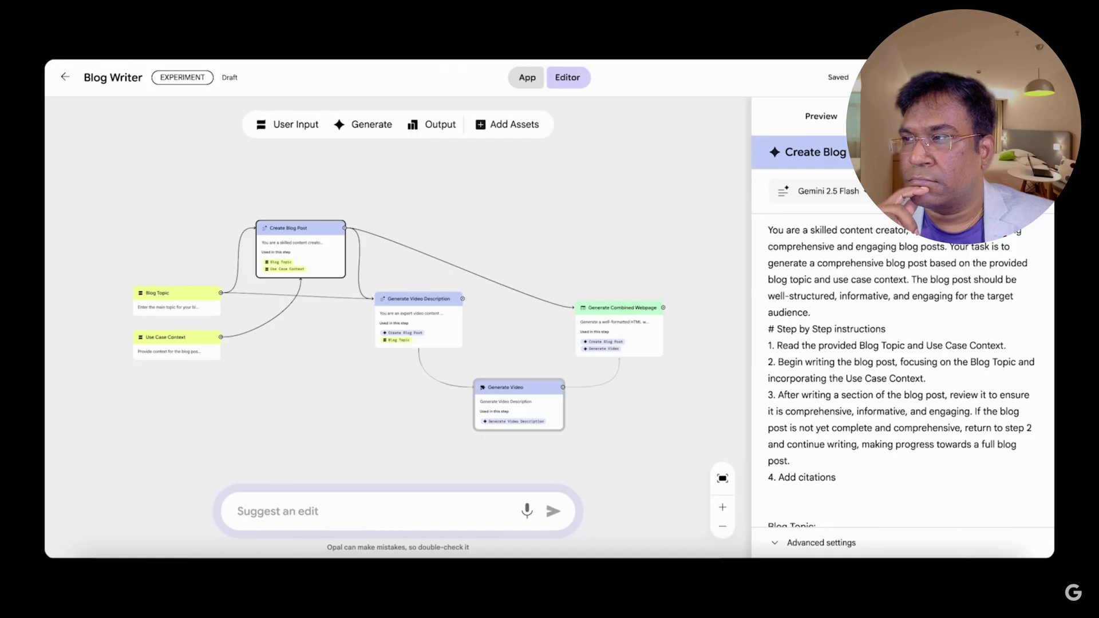
Step: Run the Blog Writer app and play the video generated below the no-code post
click(526, 83)
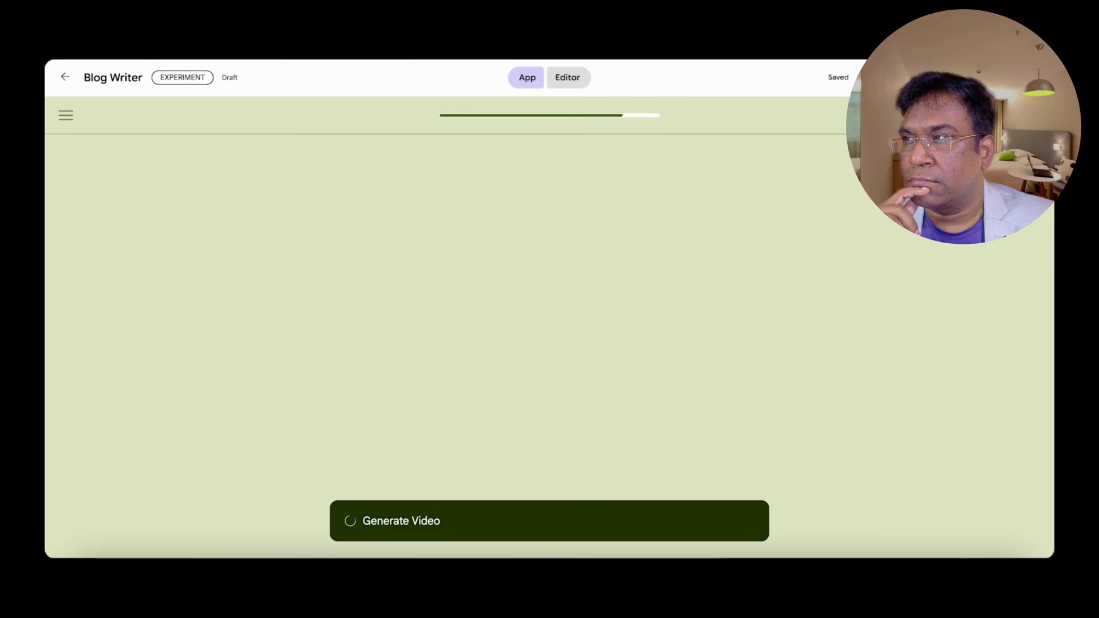
scroll(771, 284, down, 1)
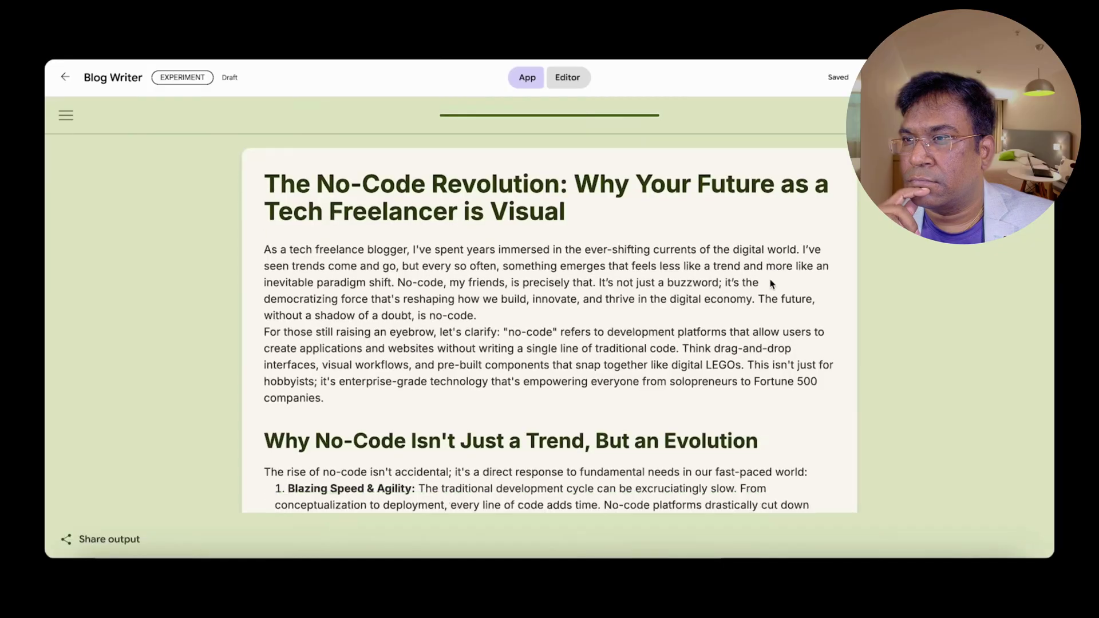
scroll(771, 284, down, 20)
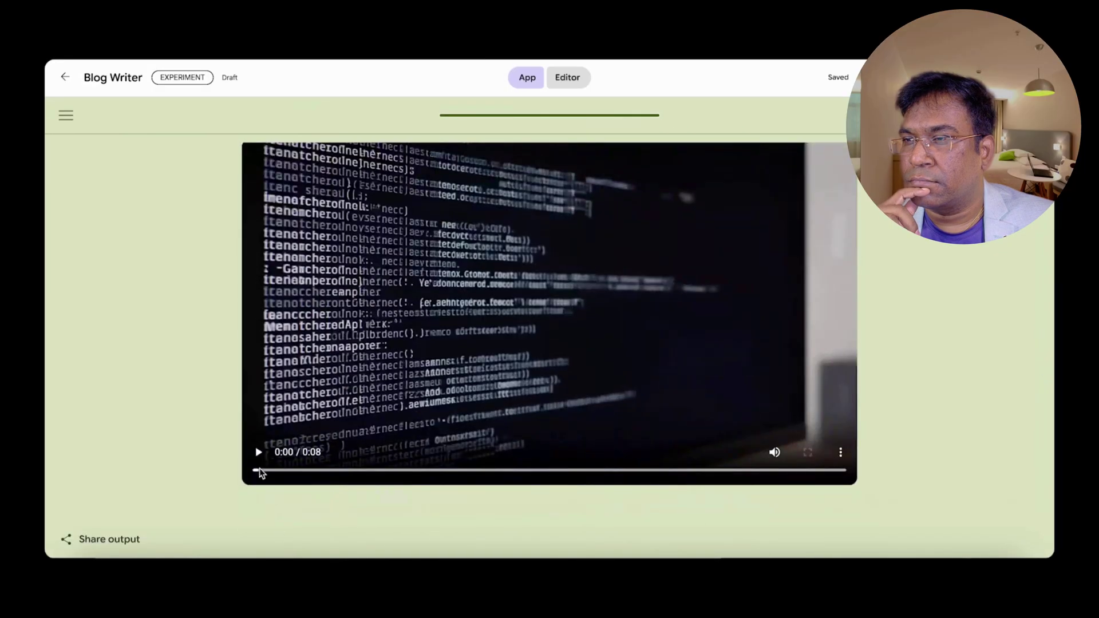
click(258, 455)
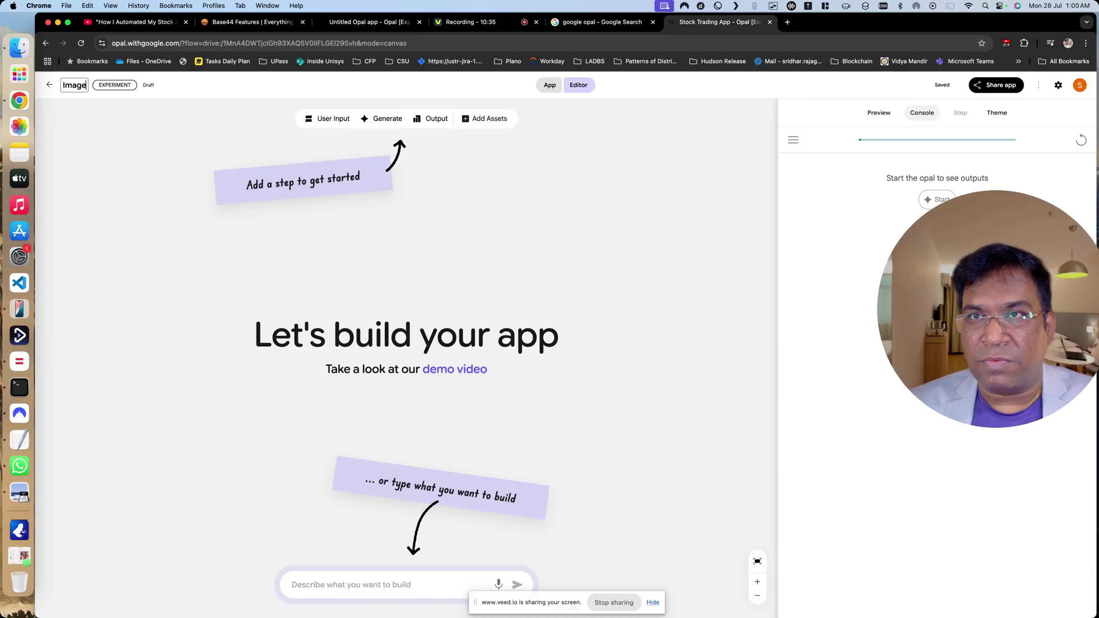
Step: Rename the app to 'Image Conversion' and dictate the image resize, enhance and upscale description
text(sion)
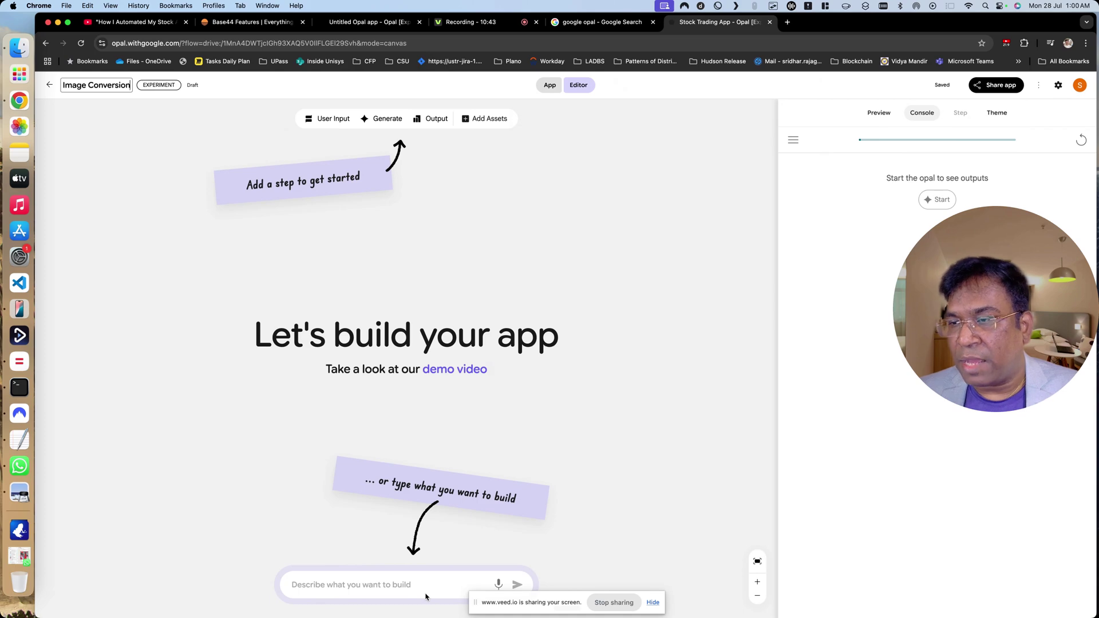
click(497, 585)
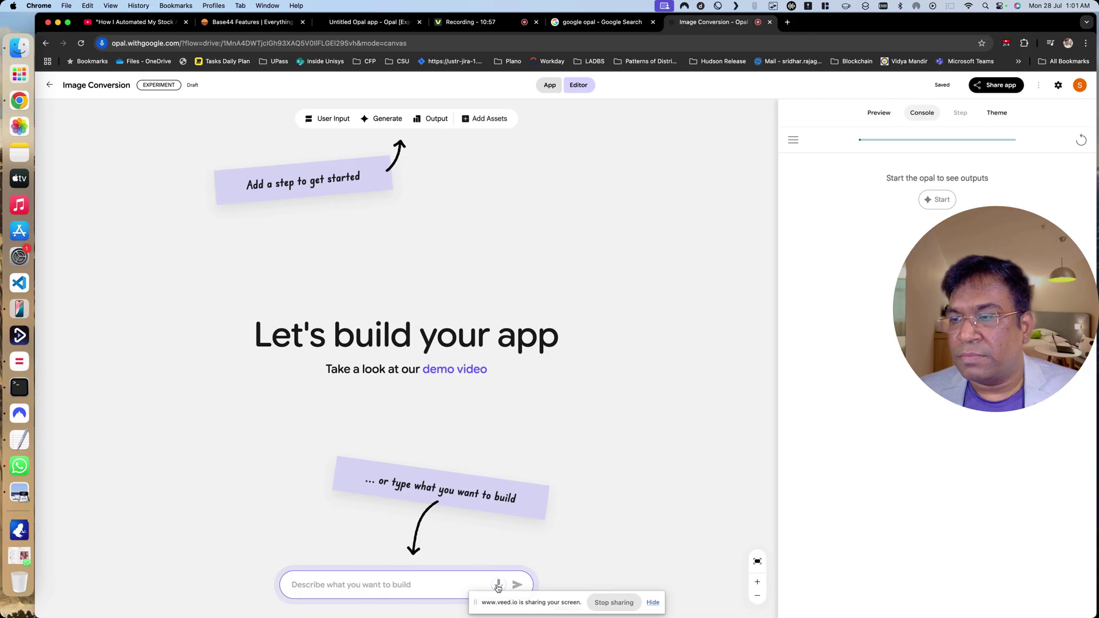
click(498, 585)
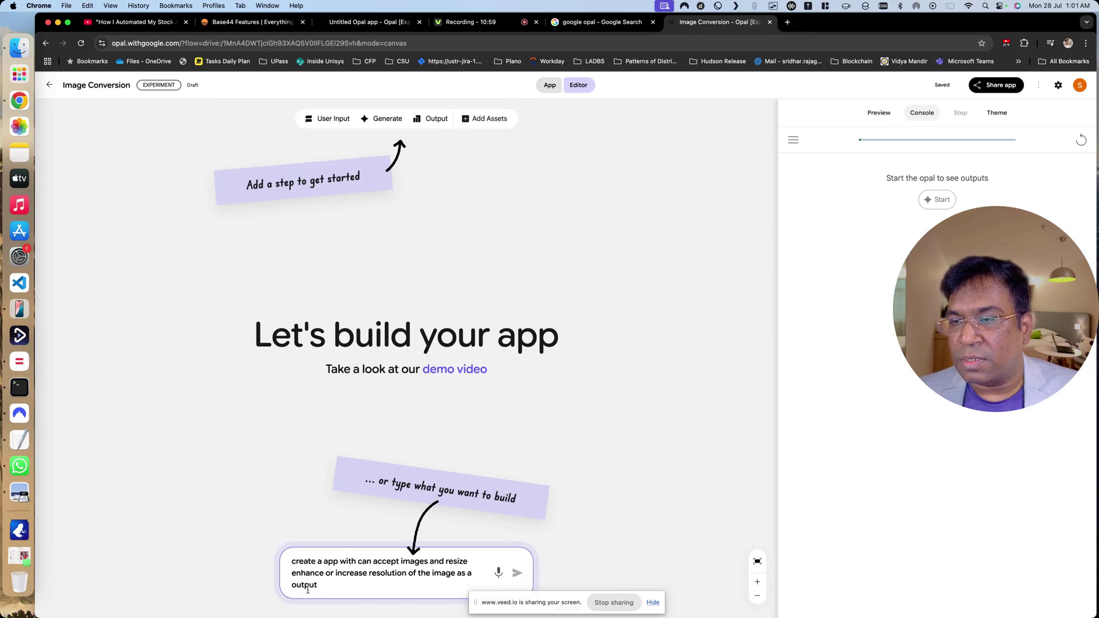
Step: Correct 'with' to 'which' and 'or' to 'and' in the prompt, then submit it
double_click(351, 563)
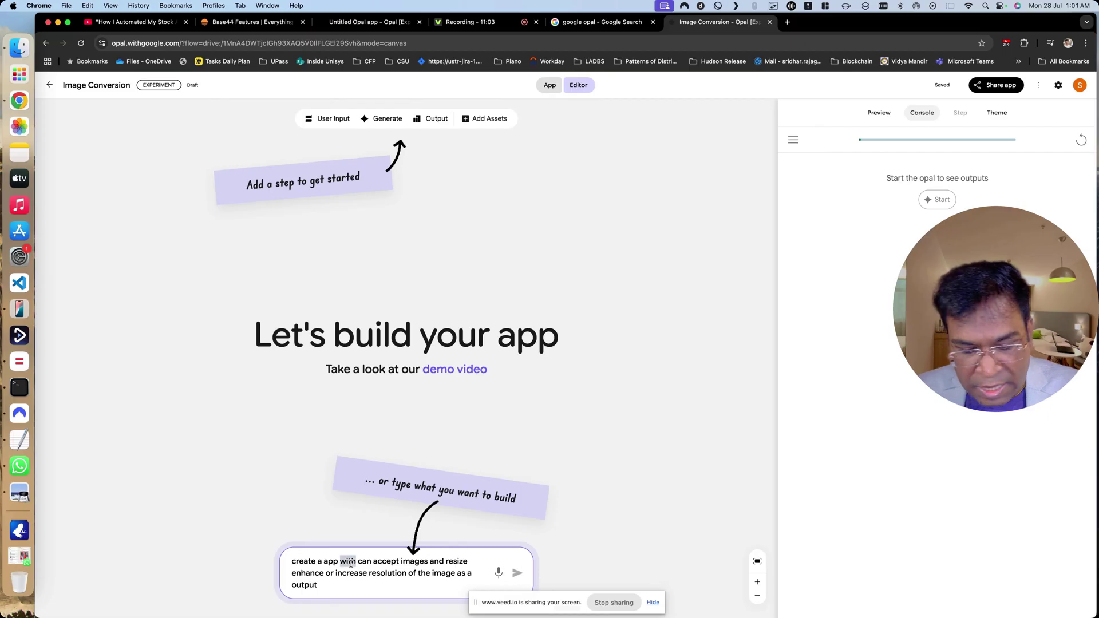
text(which)
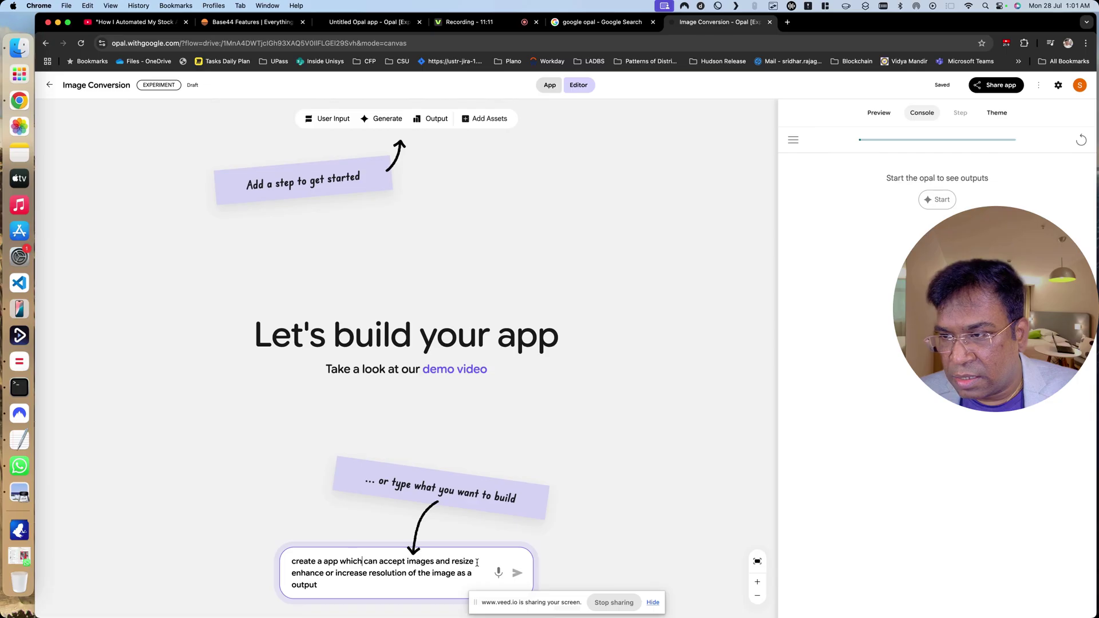
click(477, 563)
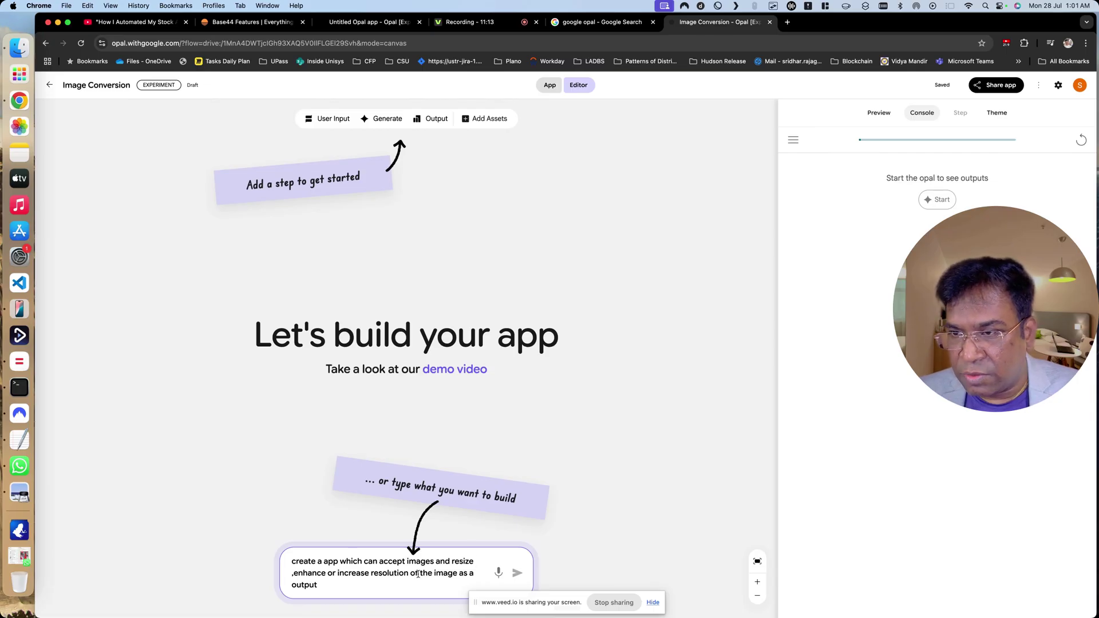
double_click(333, 574)
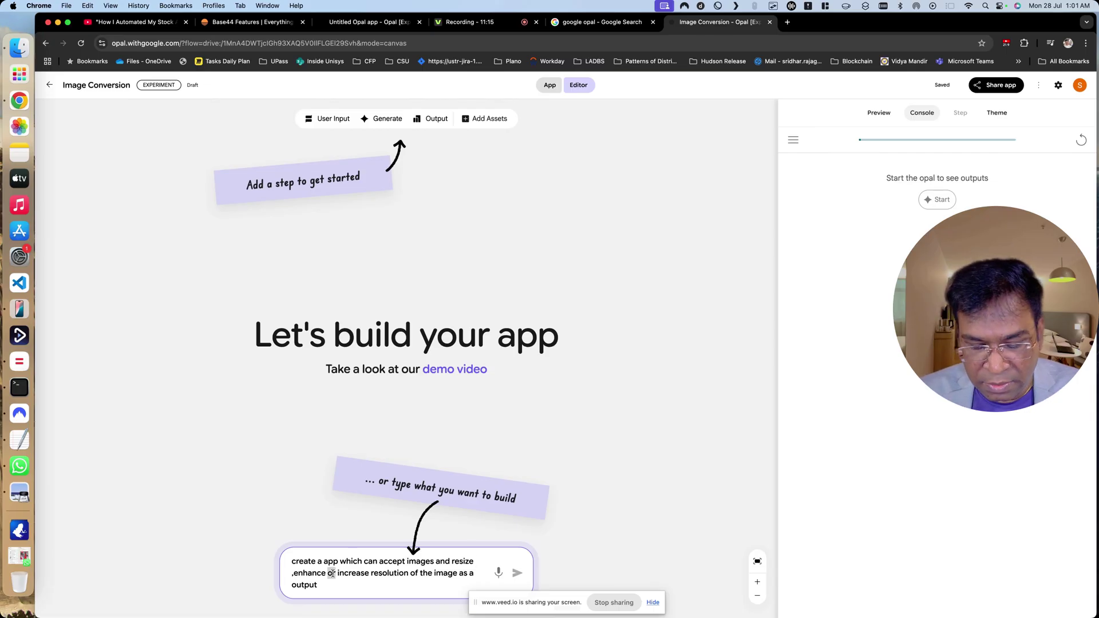
text(and)
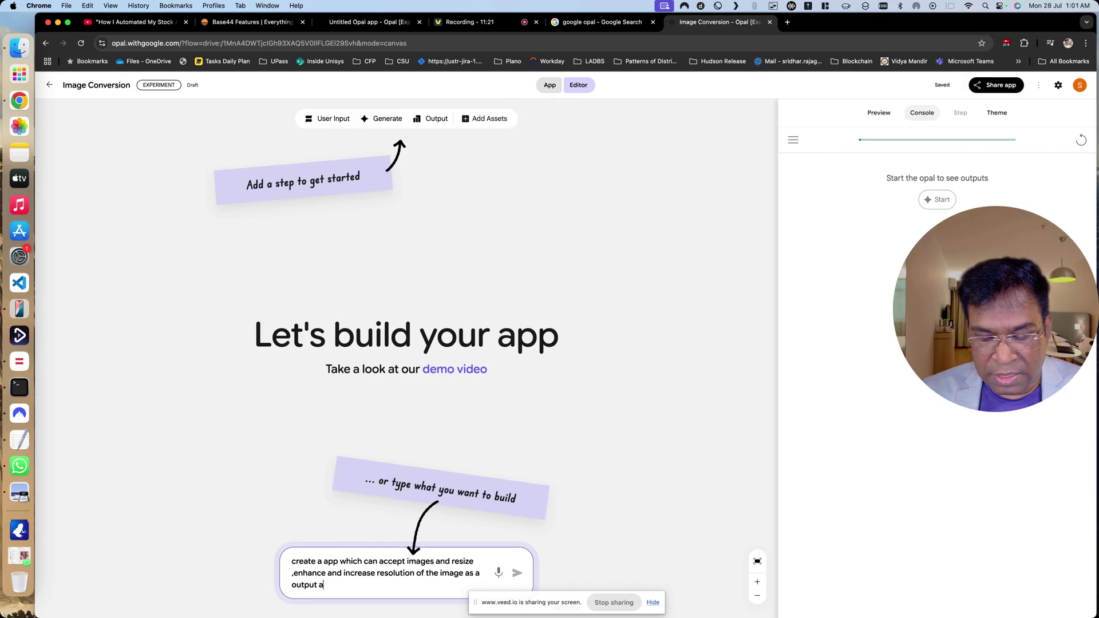
text(nd share as a link)
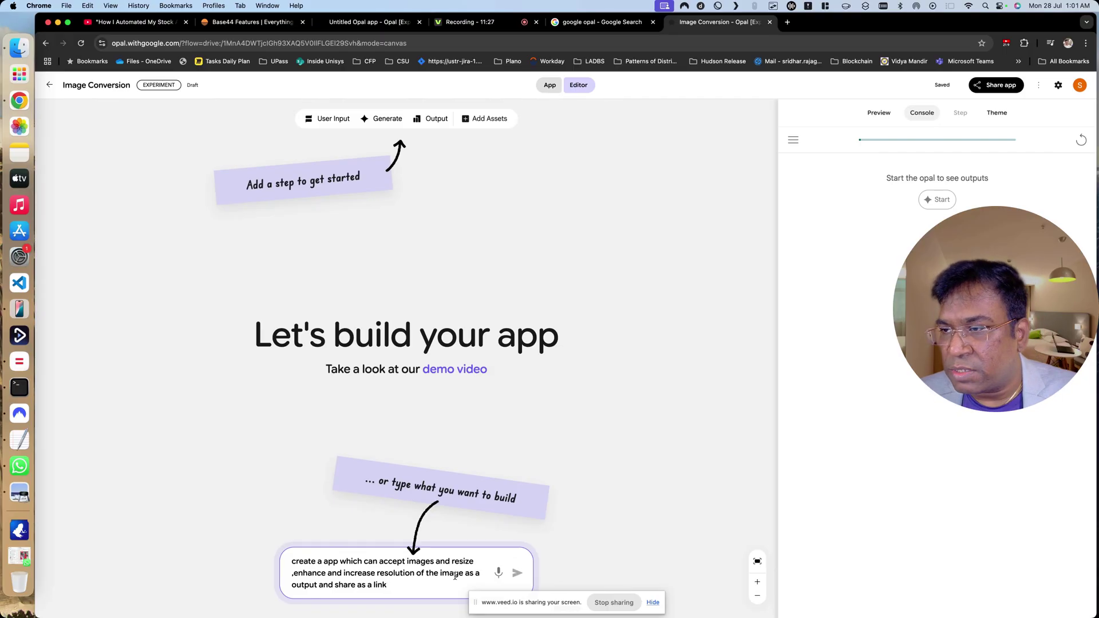
click(521, 576)
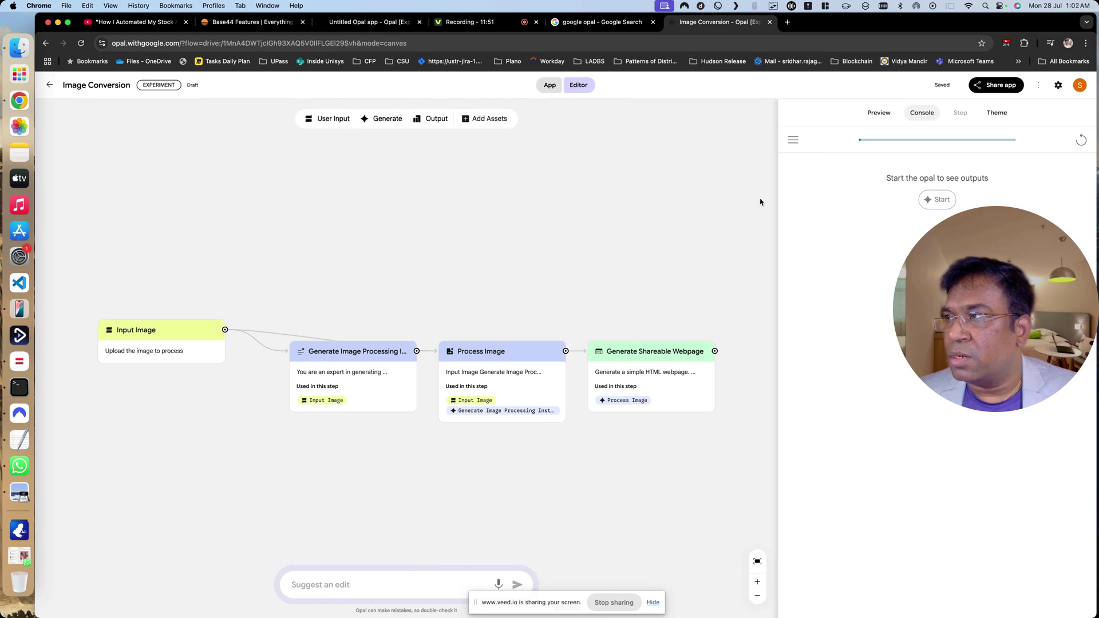
Step: Start a test run of the generated four-step image workflow
click(936, 201)
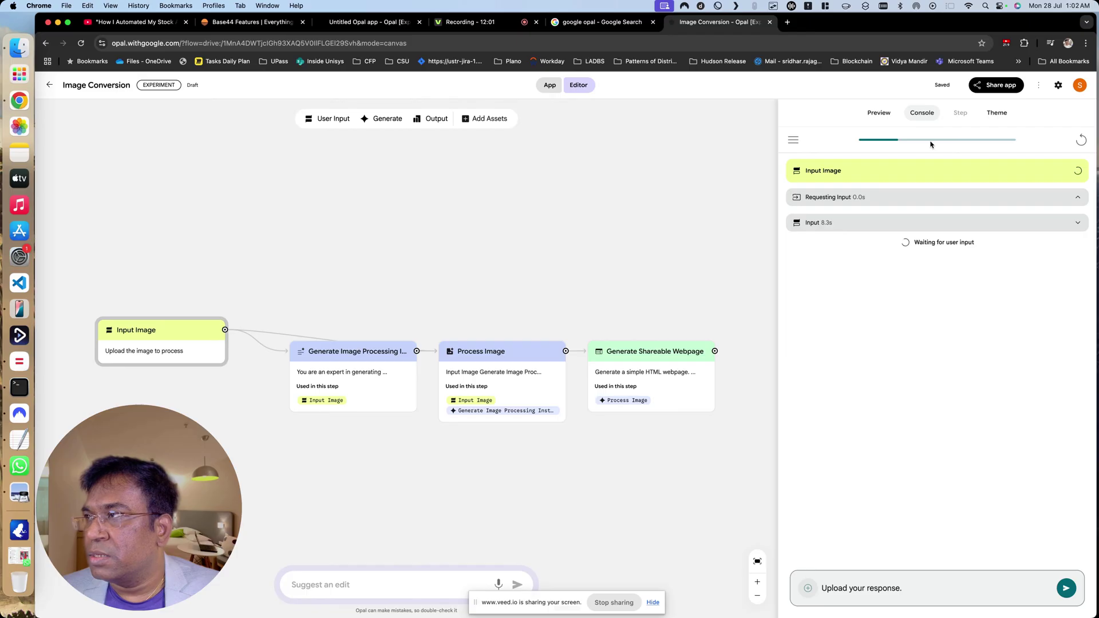
Step: Upload Vibe Coding (10).png in the preview and submit it to run the workflow
click(881, 113)
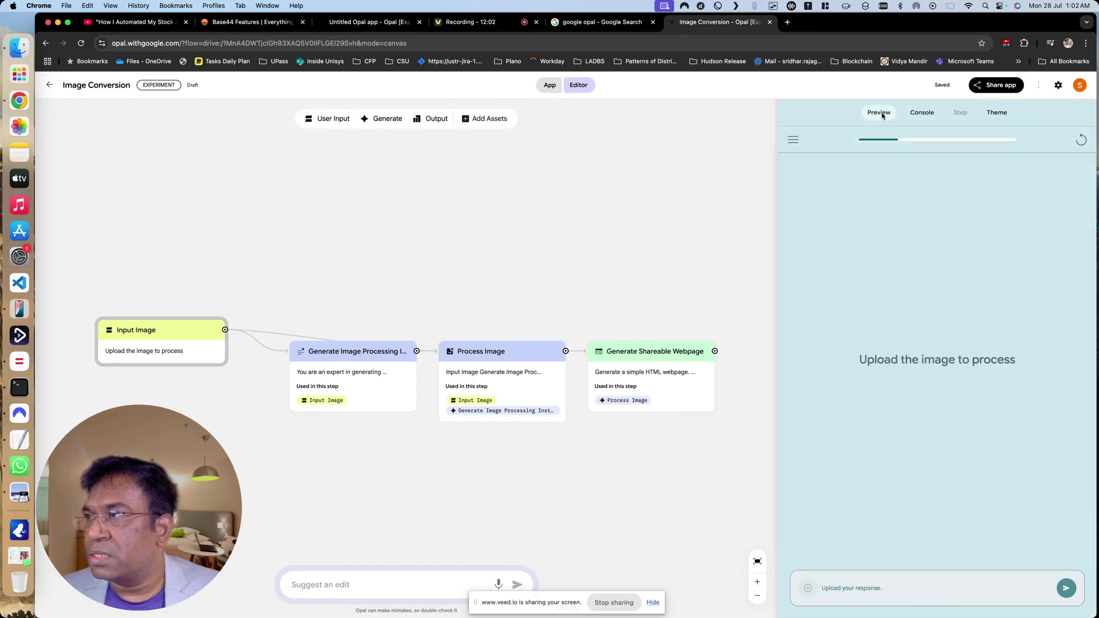
click(808, 593)
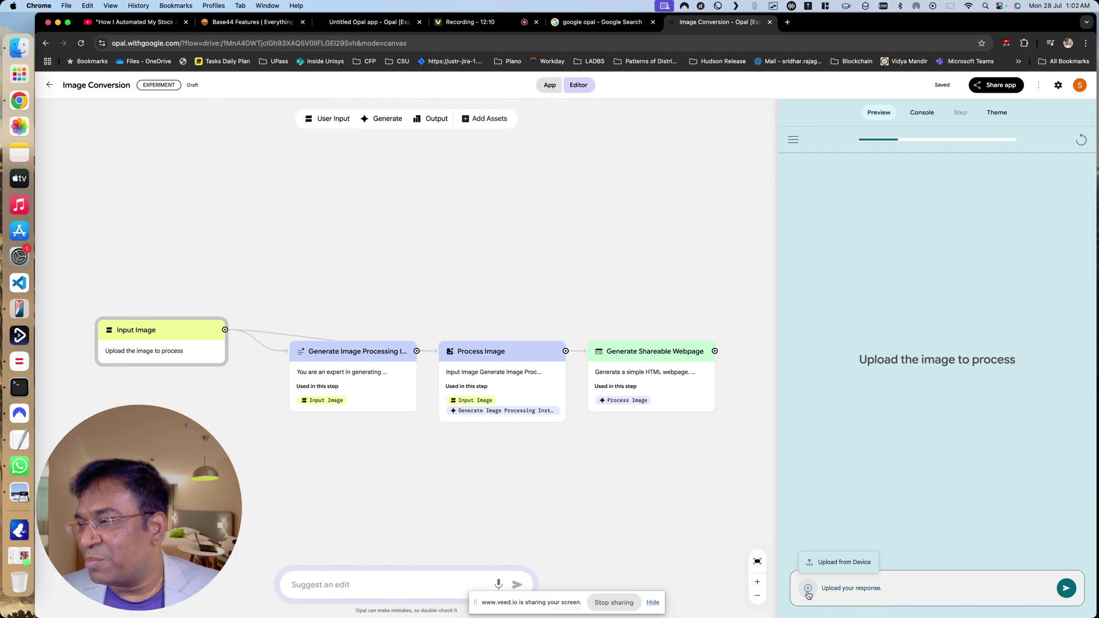
click(829, 569)
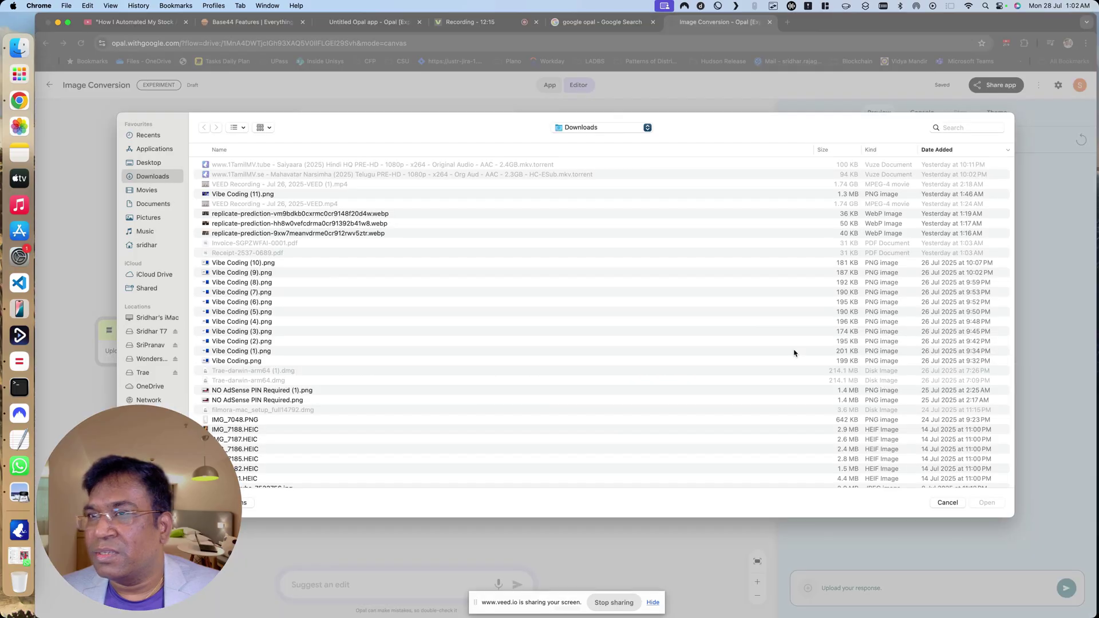
click(265, 264)
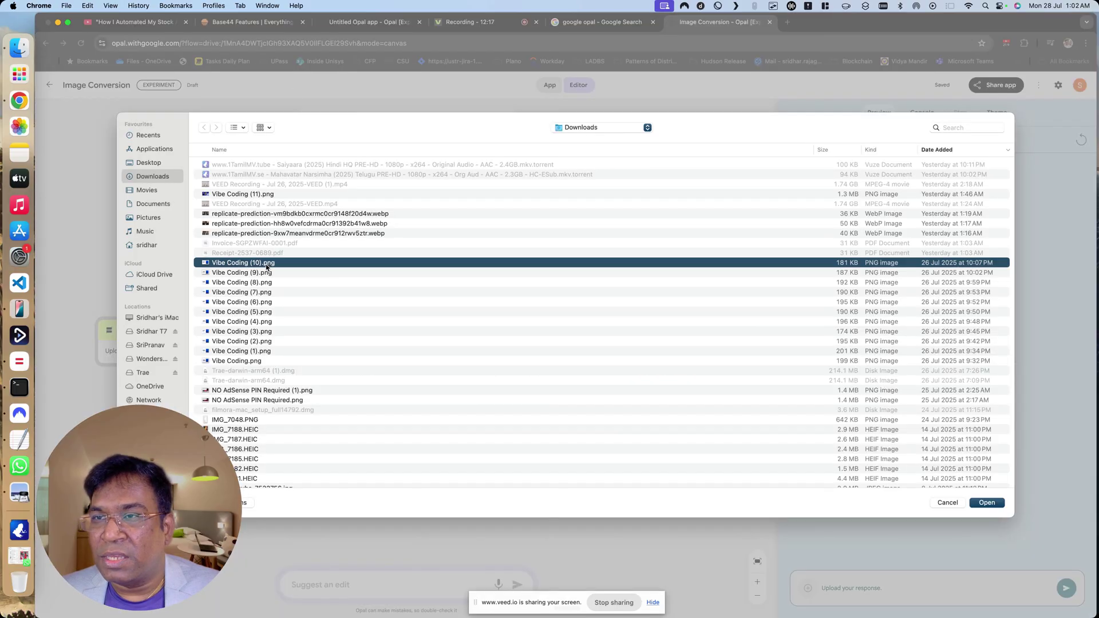
click(985, 504)
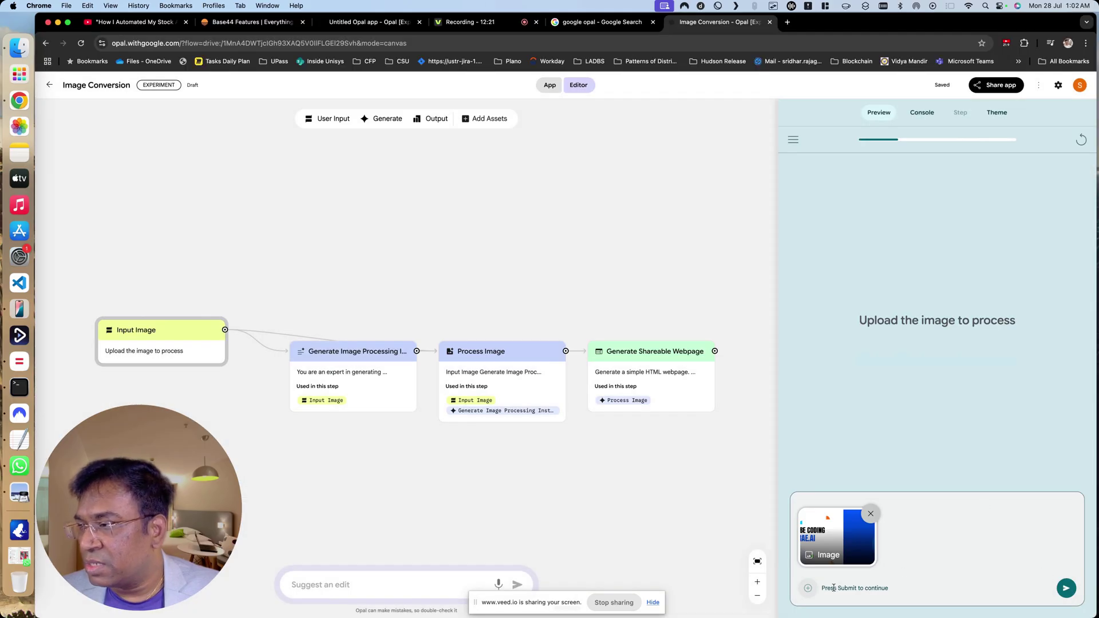
click(1066, 588)
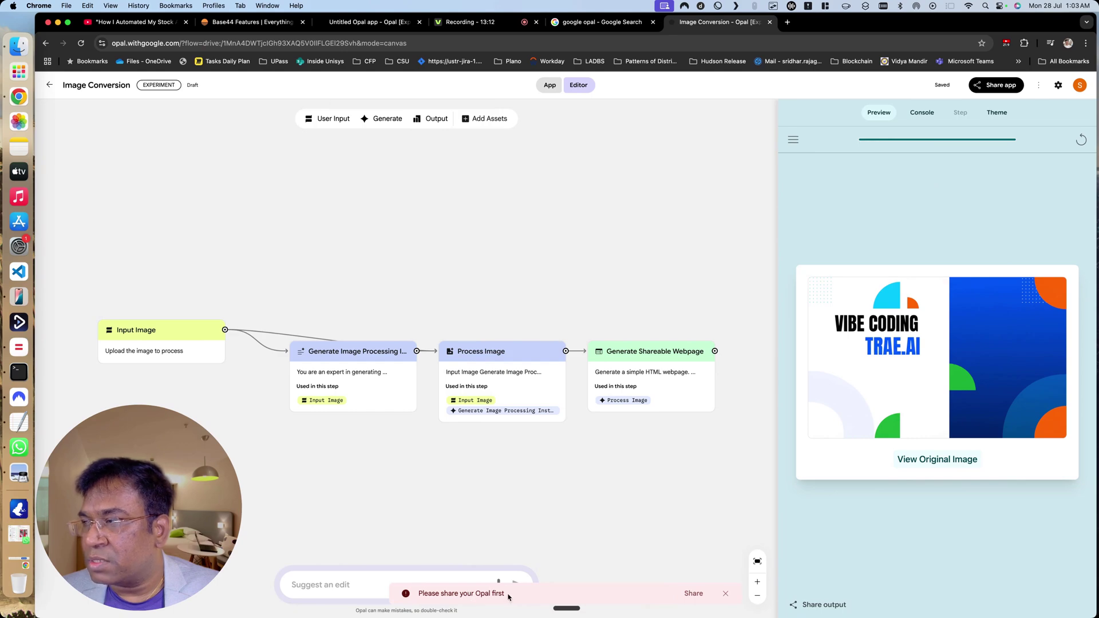
Step: Set the Image Conversion app to Public and copy its link
click(694, 594)
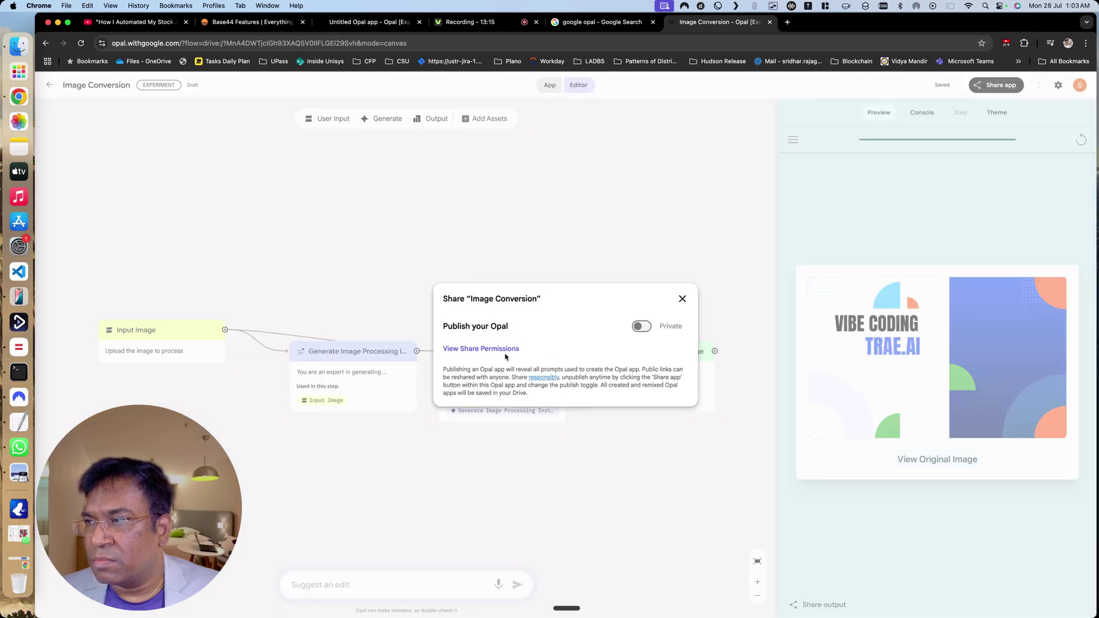
click(642, 327)
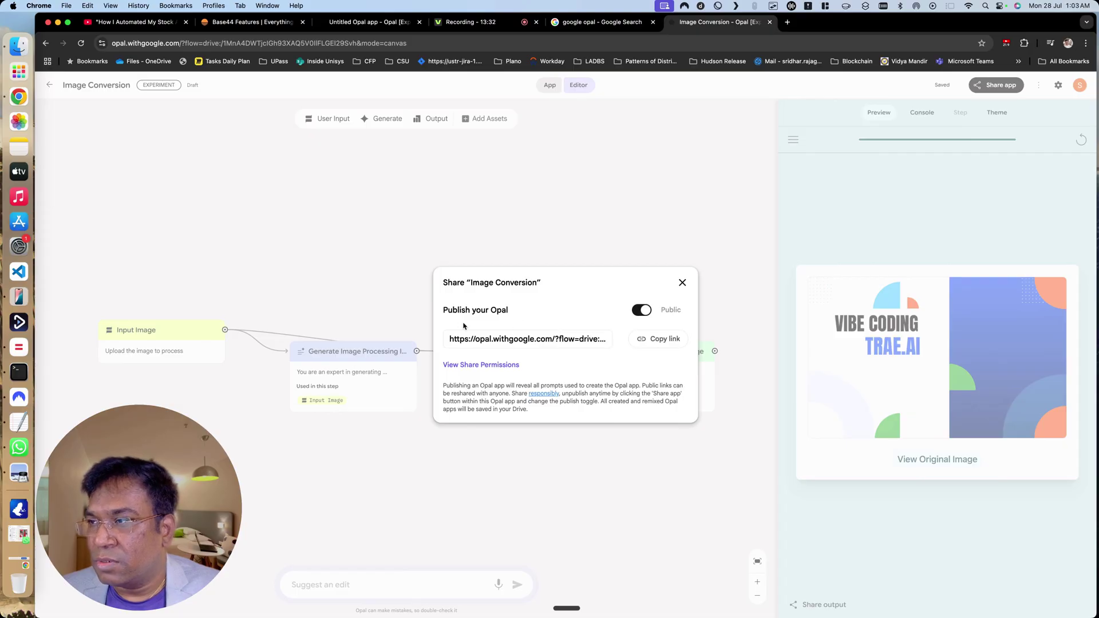
click(655, 339)
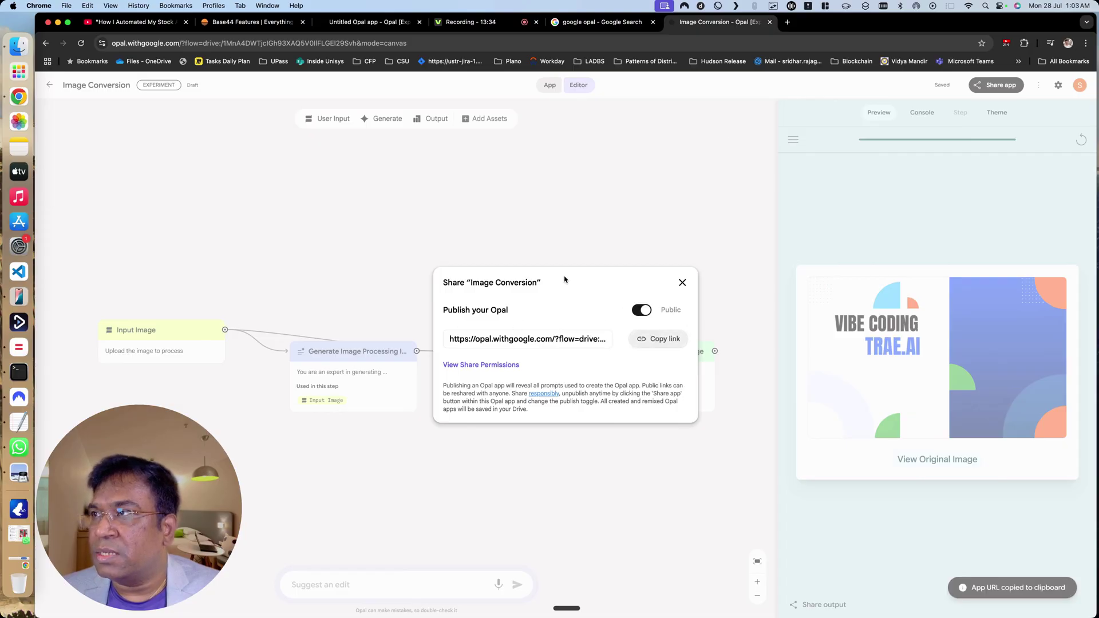
Step: Open the copied published app link in a new browser tab
click(787, 22)
key(super+v)
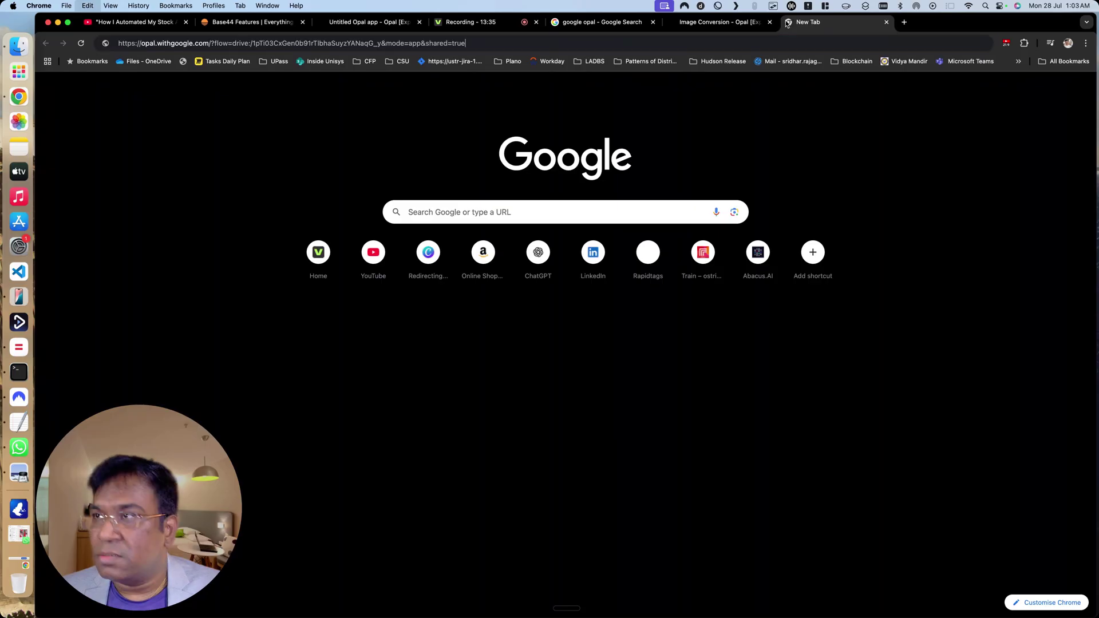
key(Return)
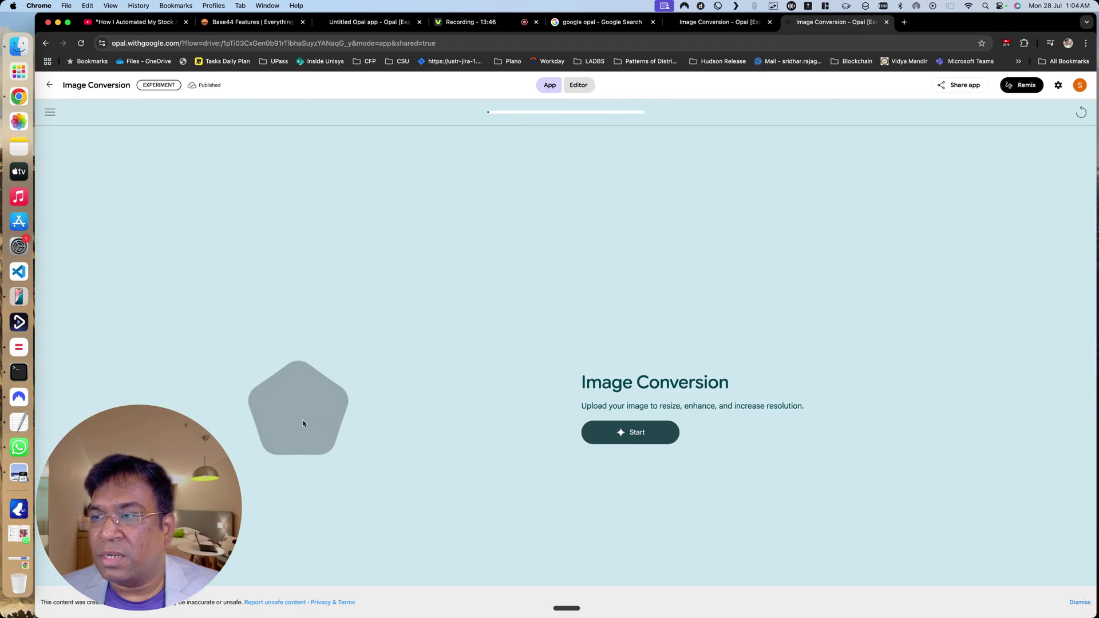
Step: Start the Image Conversion app, upload Vibe Coding.png from the device, and submit it
click(647, 441)
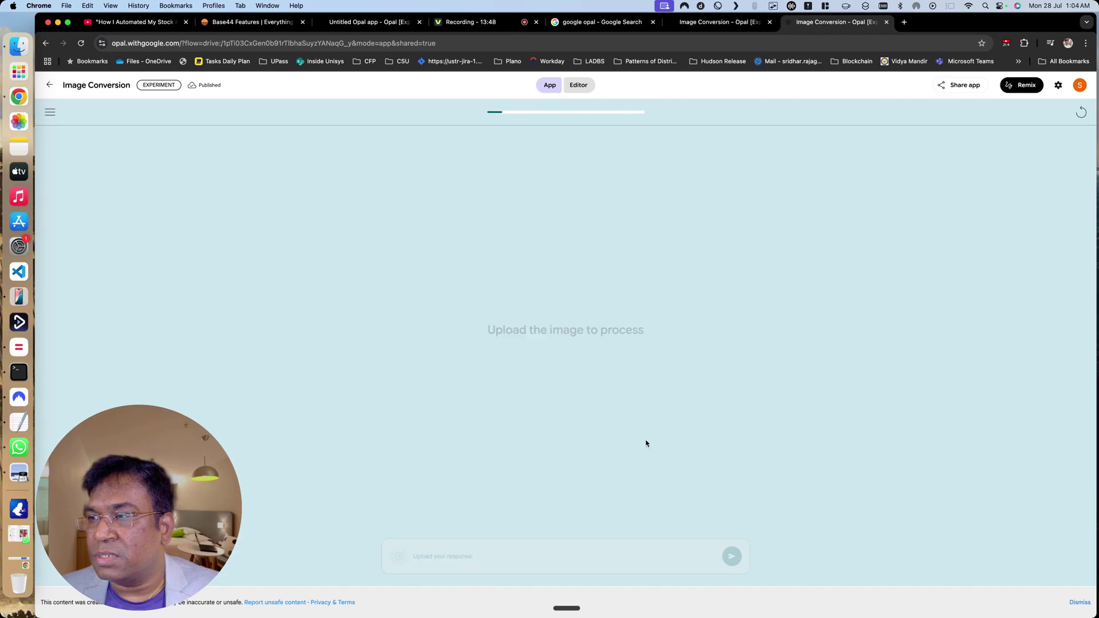
click(400, 557)
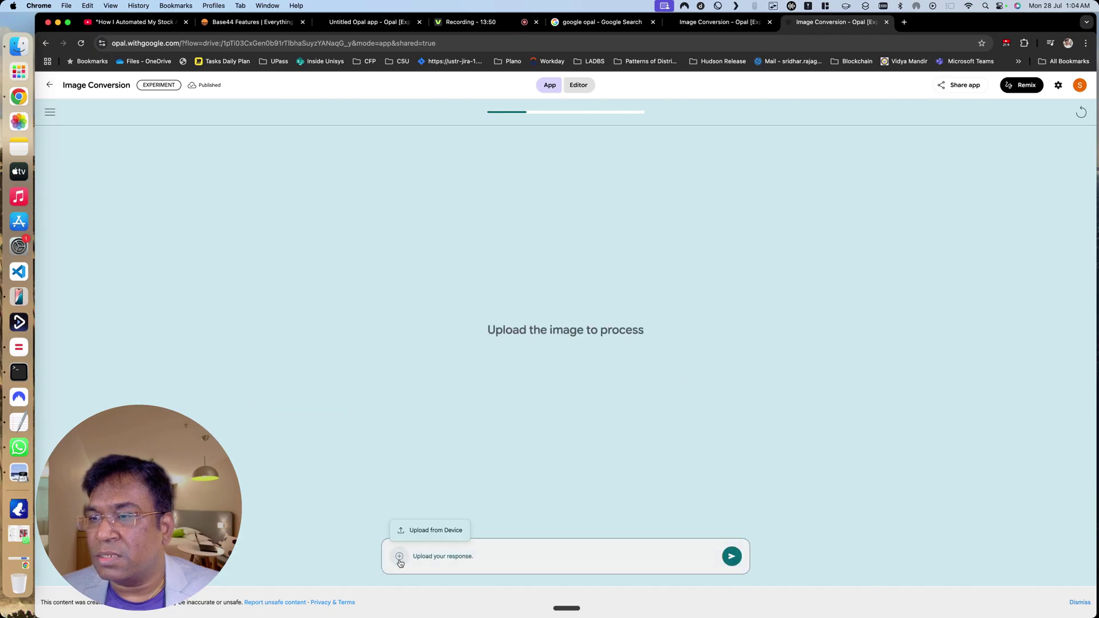
click(417, 536)
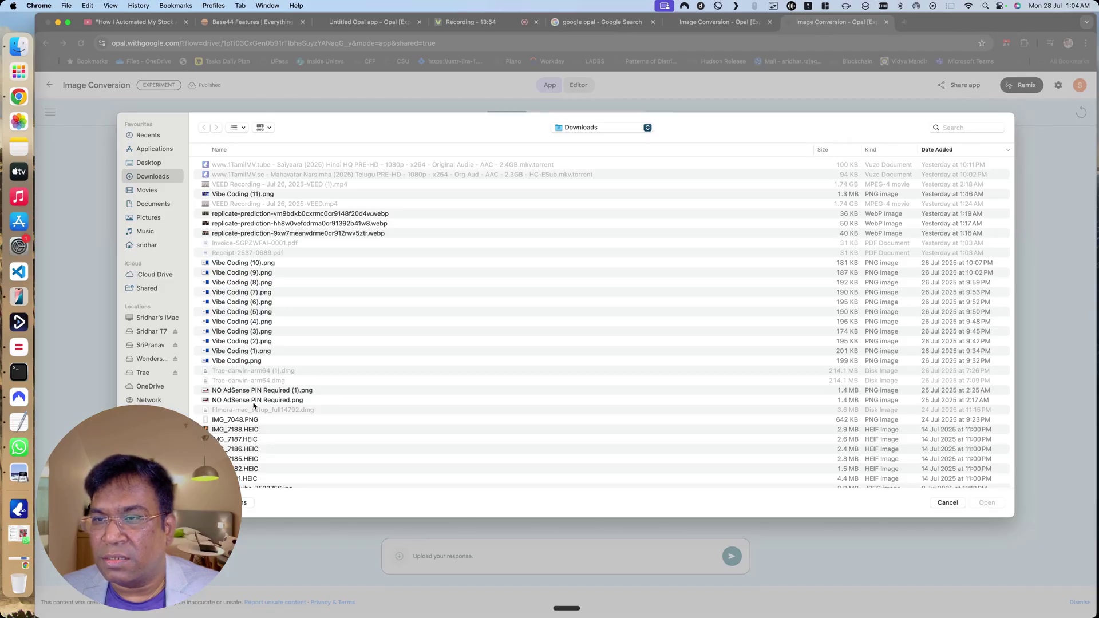
click(261, 361)
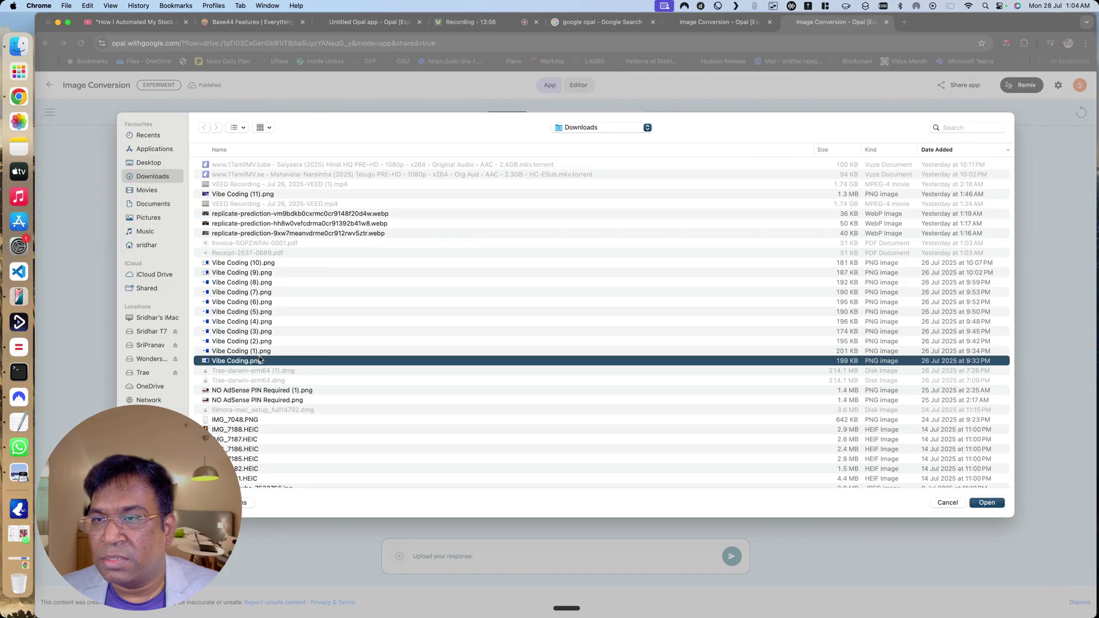
click(986, 503)
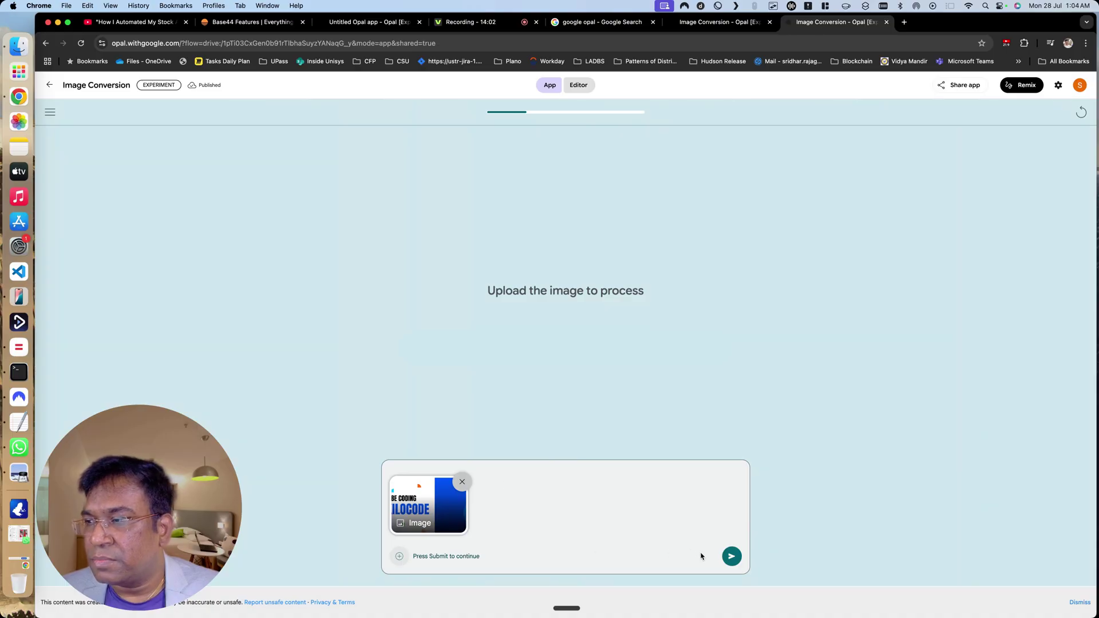
click(732, 558)
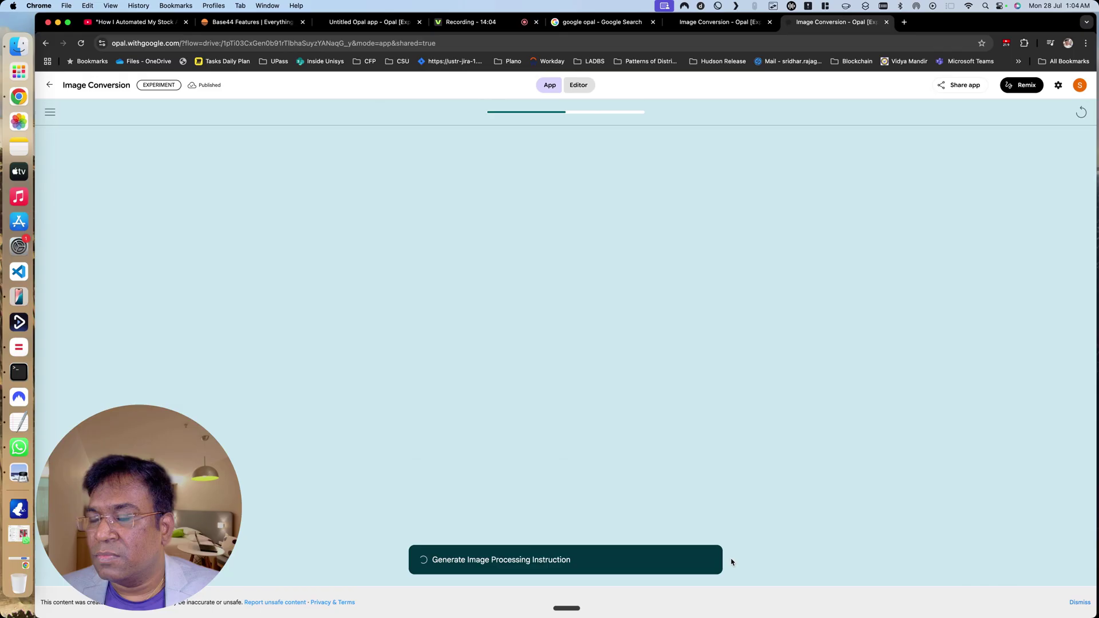
Step: Review the finished run's step-by-step log in the workflow editor's Console after dismissing the notice
click(575, 84)
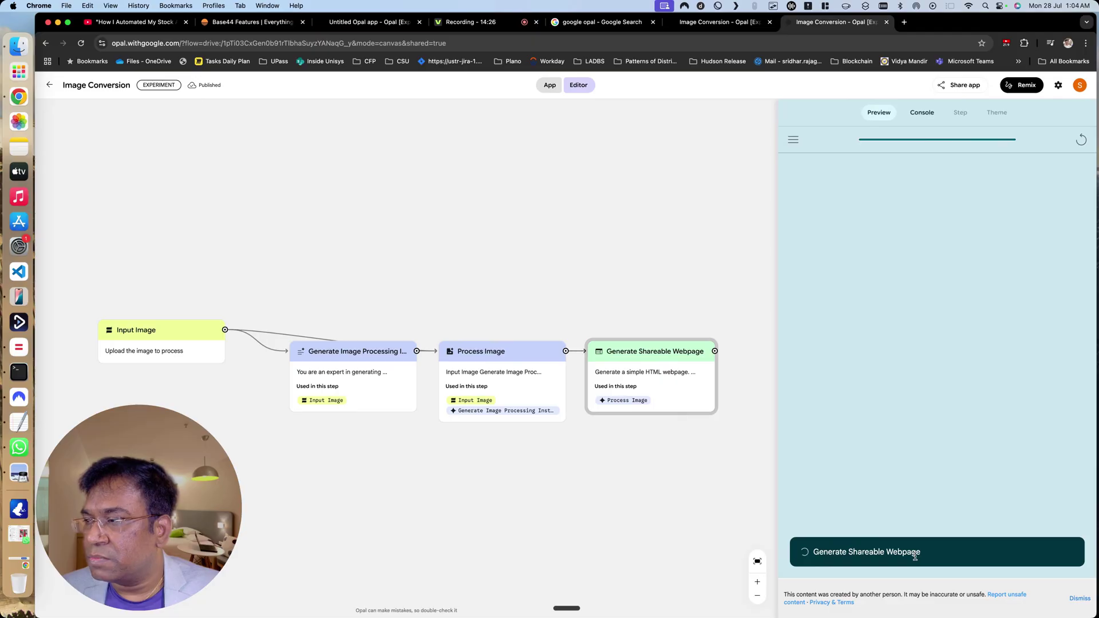
click(1080, 599)
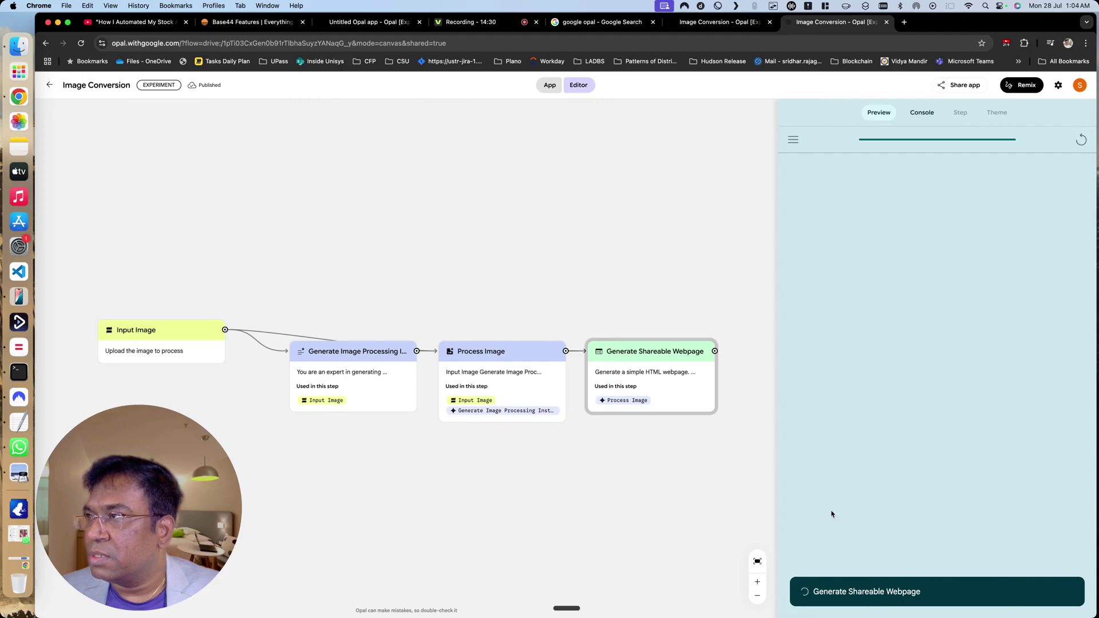
click(932, 114)
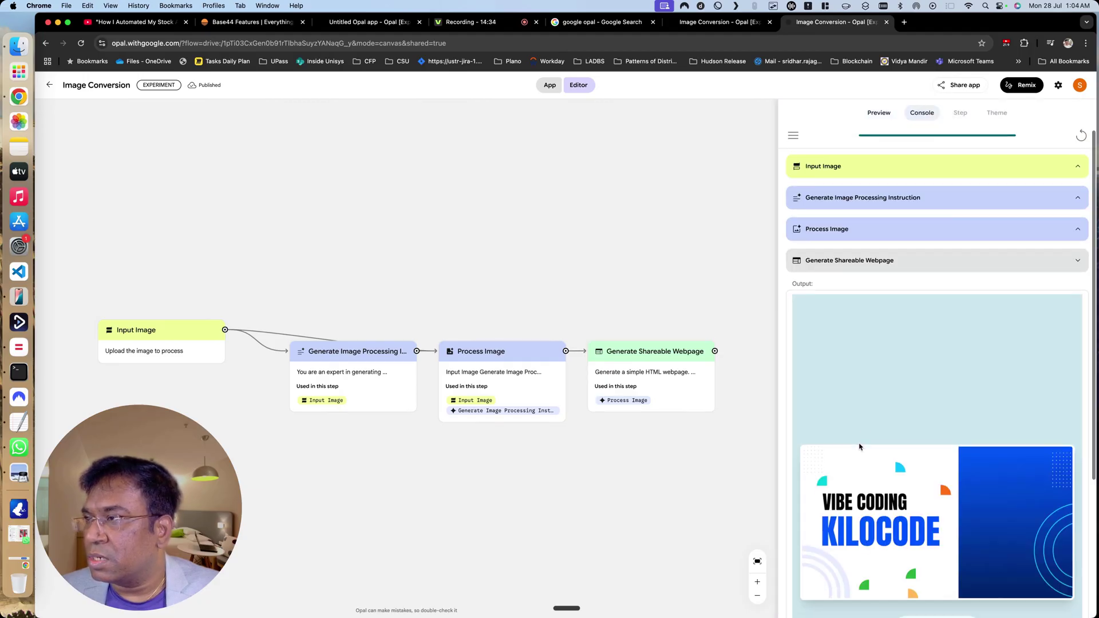
scroll(859, 447, down, 4)
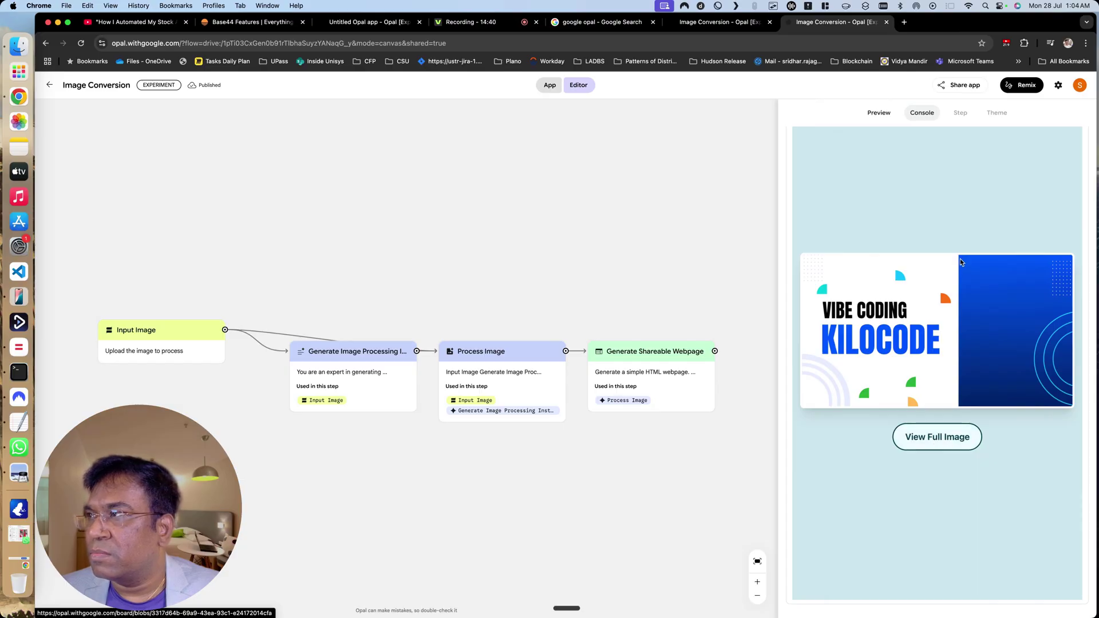
scroll(960, 259, up, 4)
Step: Share the VIBE CODING KILOCODE result from the Preview and copy its share URL
click(887, 113)
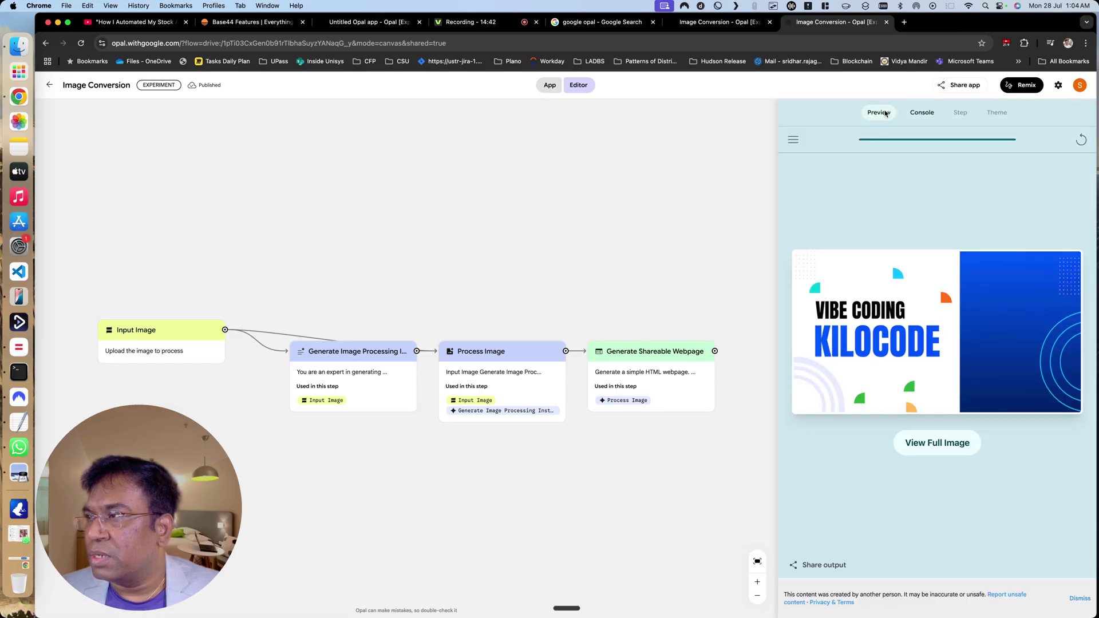
click(795, 567)
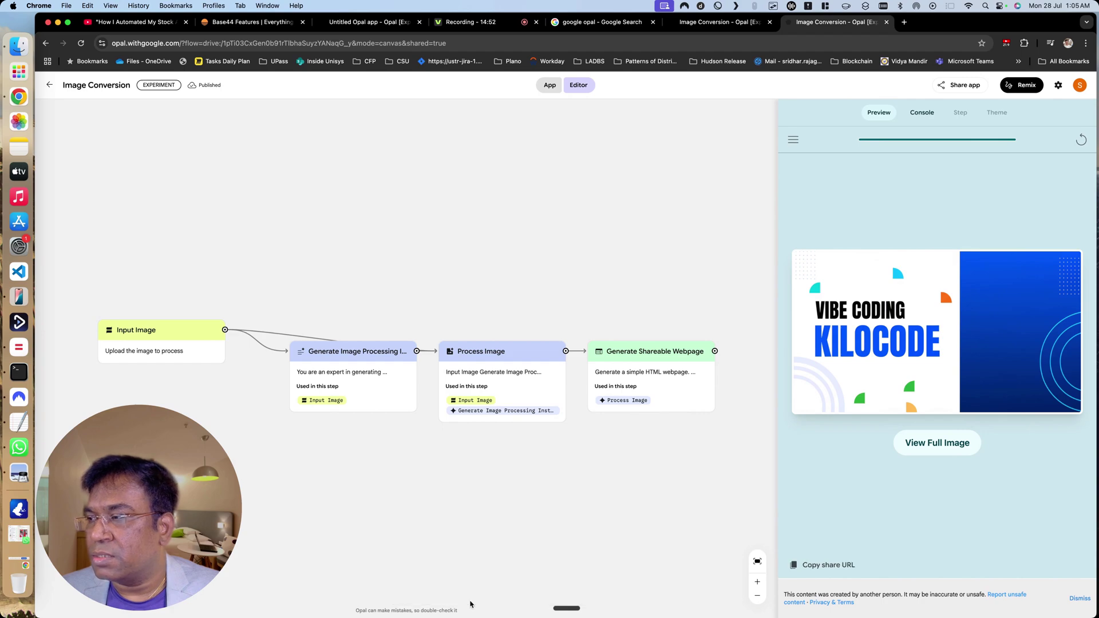
click(828, 567)
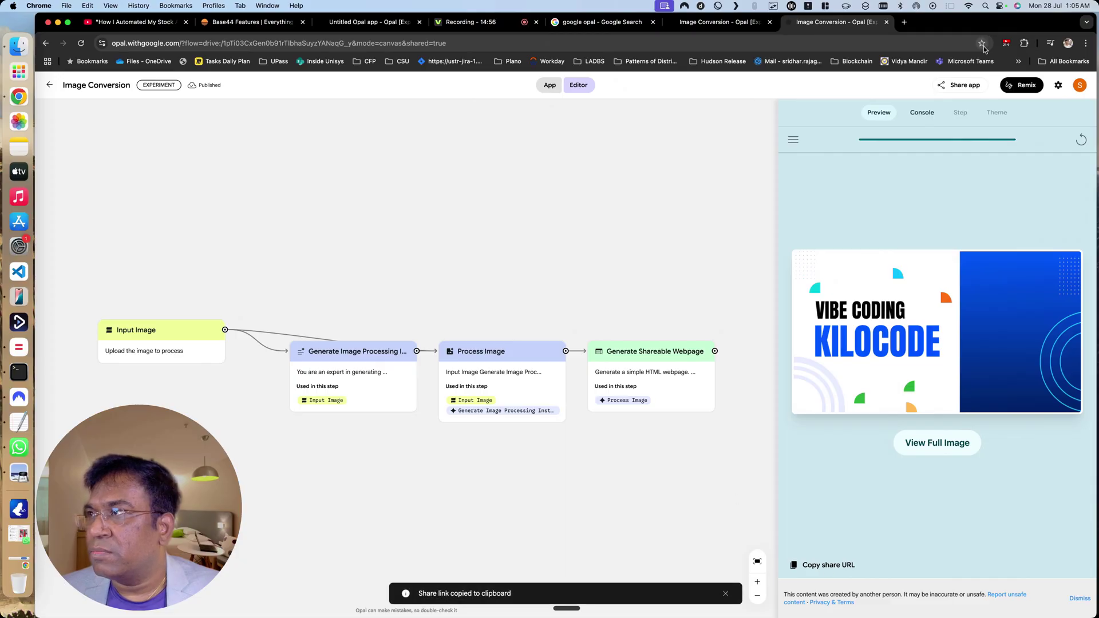
click(905, 24)
Step: Load the copied KILOCODE result share URL in the new tab
key(cmd+v)
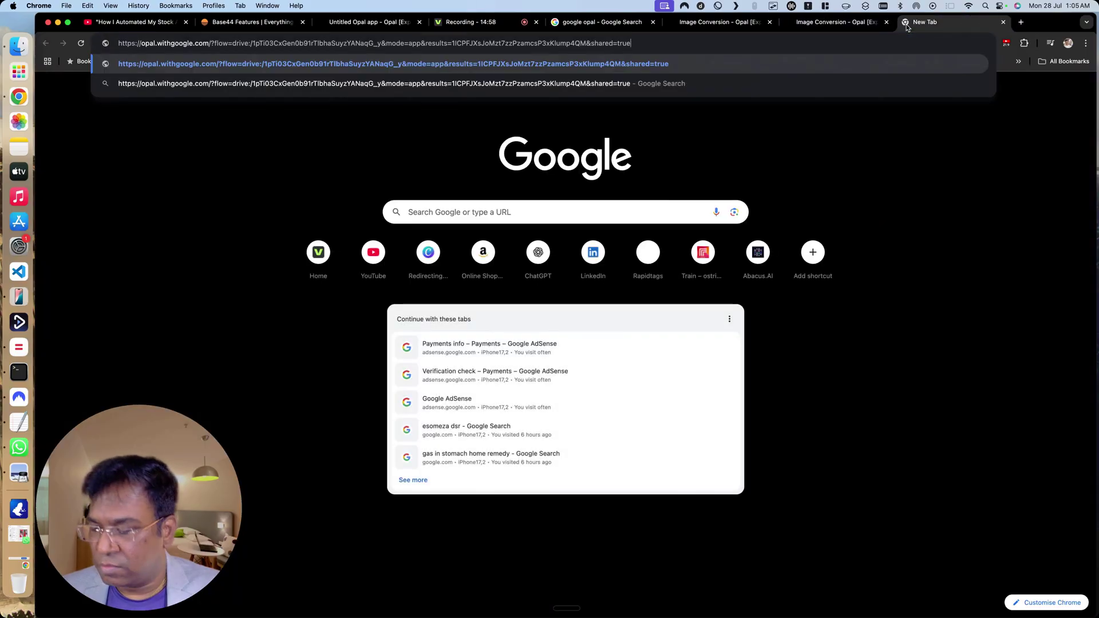
key(Return)
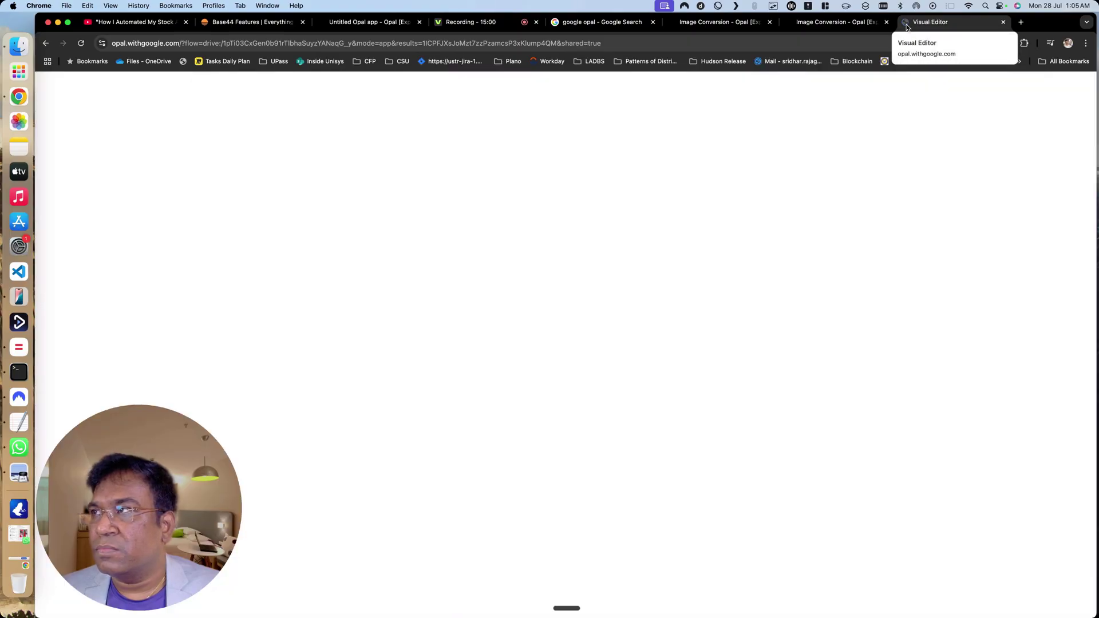